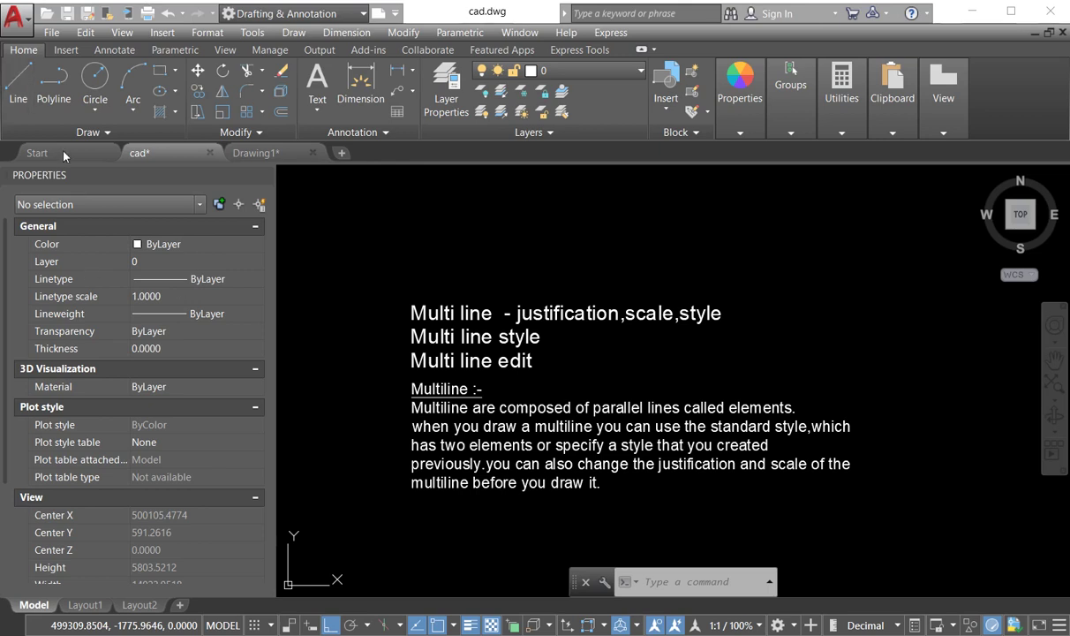
Step: Switch to the Drawing1 drawing that holds the crossed multilines
left_click(253, 152)
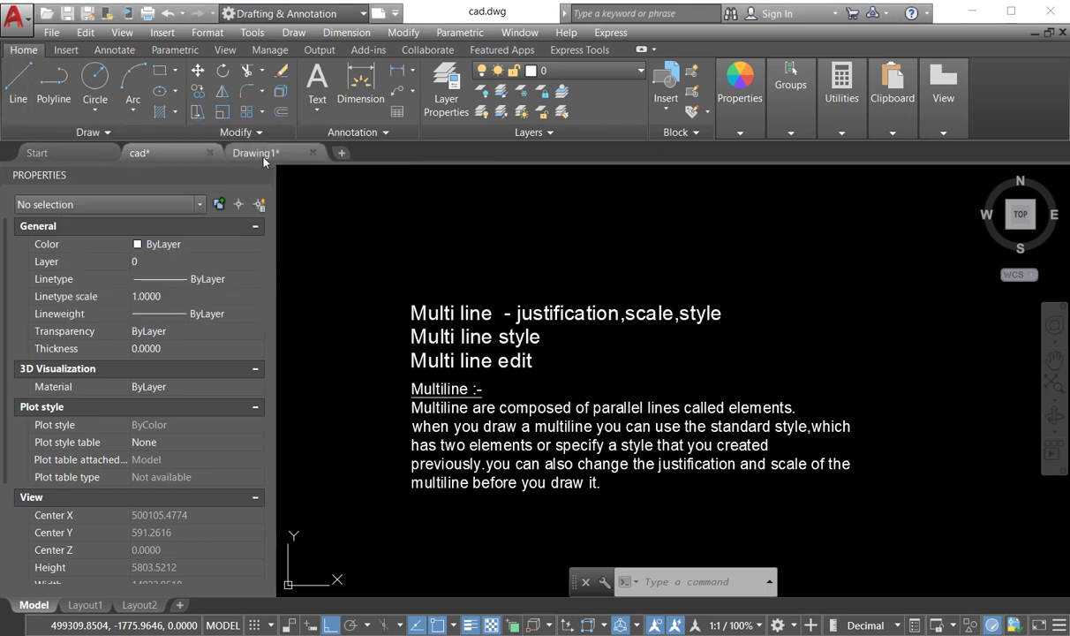
scroll(531, 347, "down", 3)
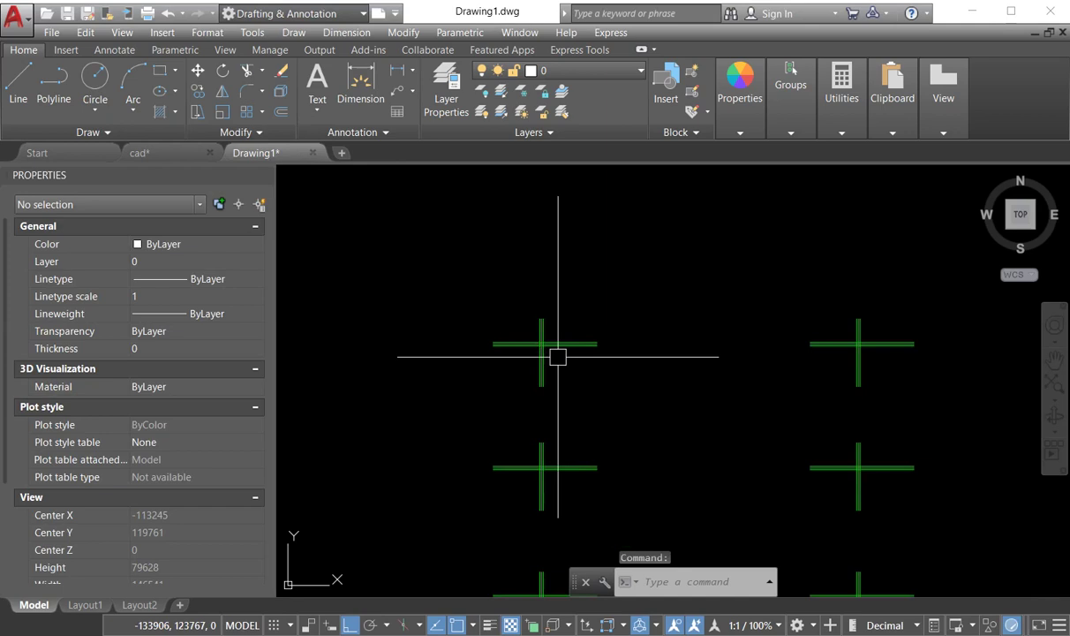
scroll(504, 306, "up", 4)
scroll(611, 399, "down", 2)
scroll(605, 369, "down", 6)
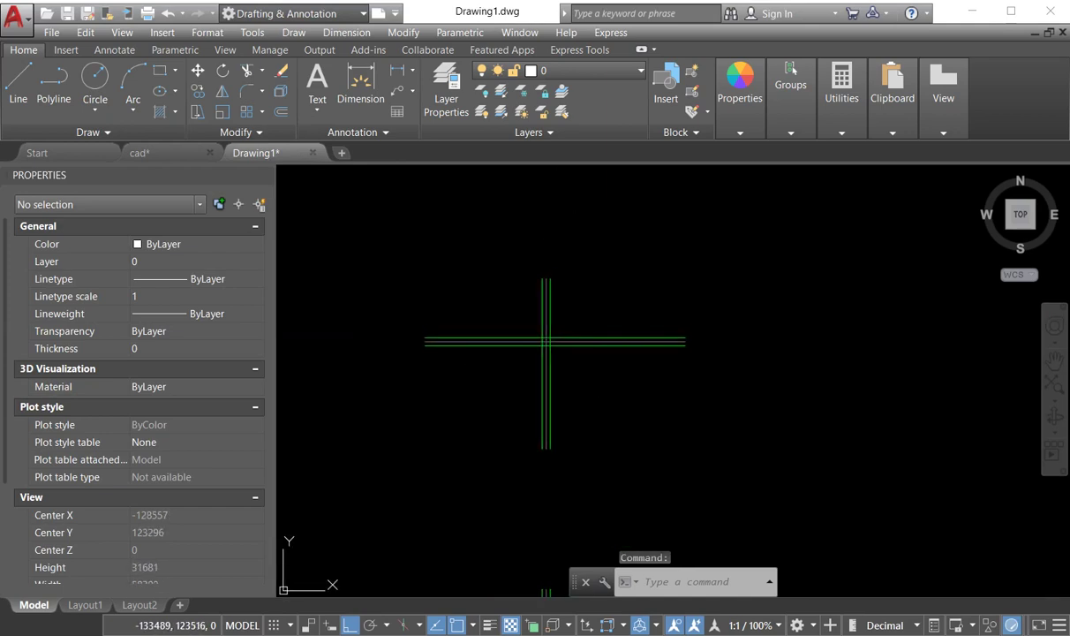
scroll(550, 341, "up", 8)
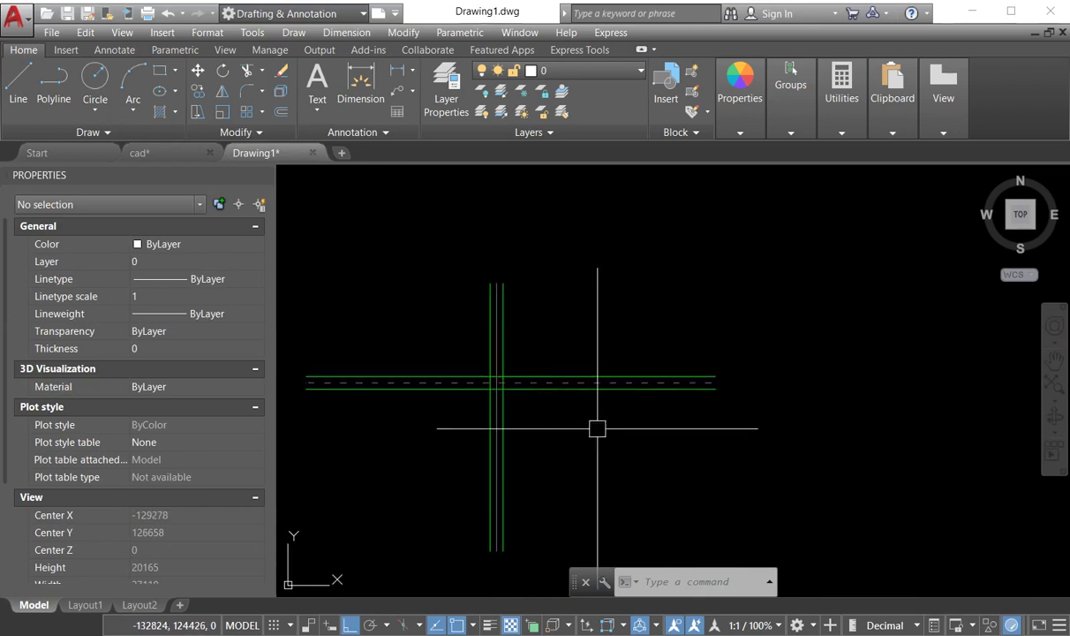
Step: Draw a single-segment horizontal multiline in the 200MM style above the topmost crossed pair of the first column
type("ml")
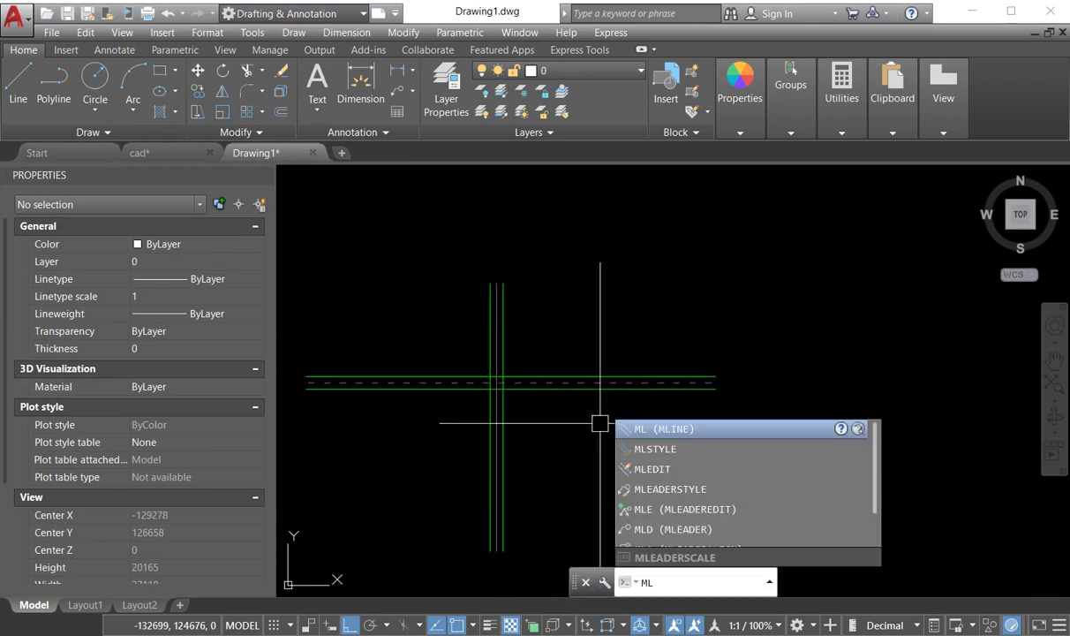
key("Return")
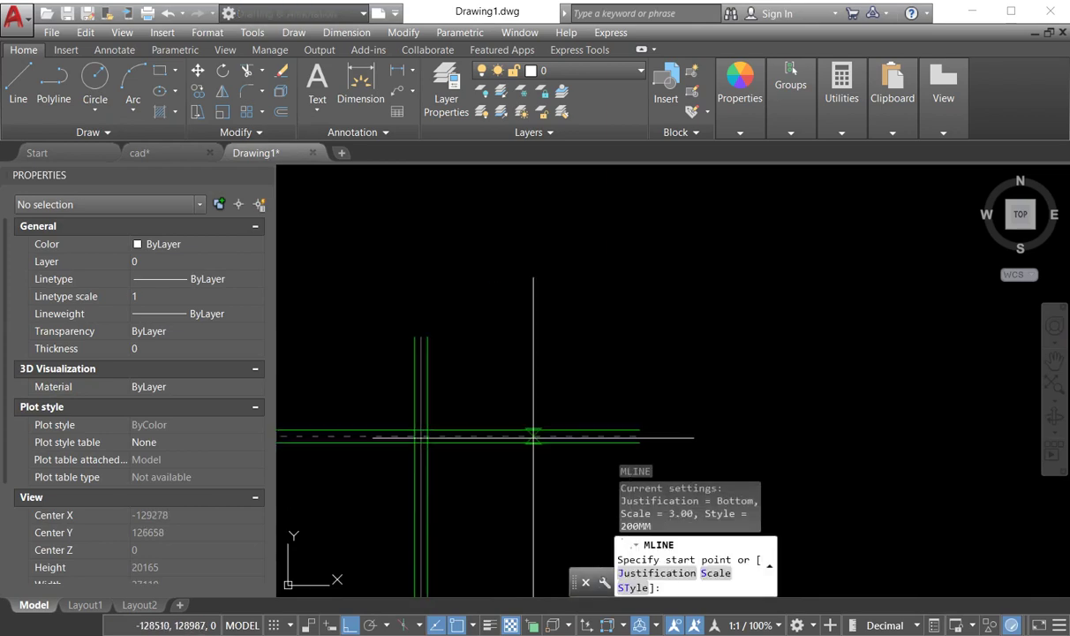
scroll(529, 359, "down", 4)
left_click(443, 238)
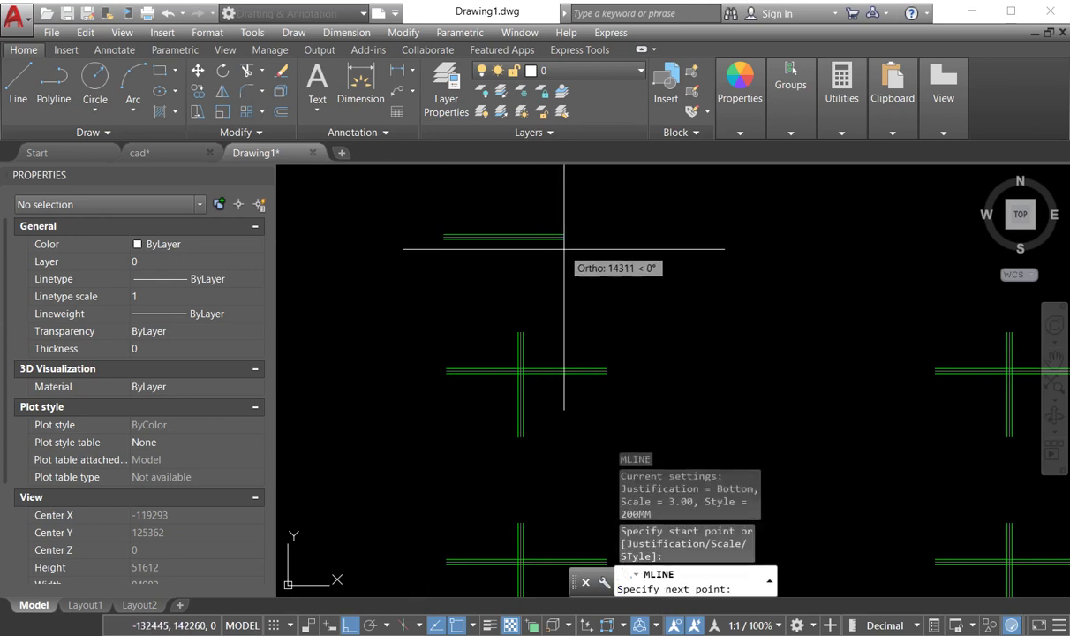
left_click(680, 239)
right_click(683, 283)
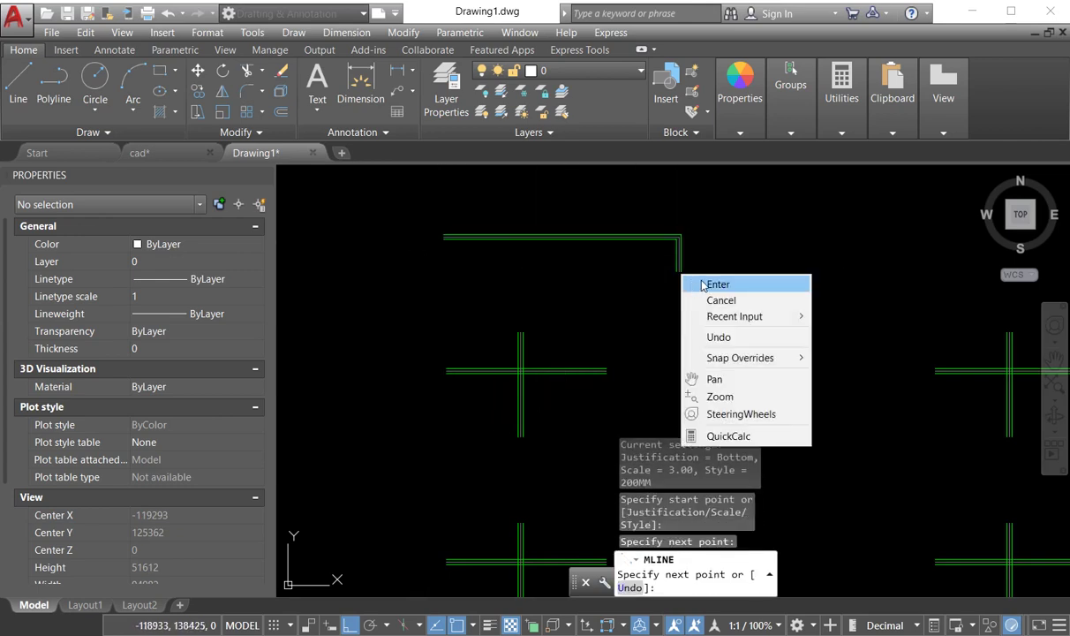
left_click(717, 284)
Step: Draw a single-segment vertical multiline crossing the new horizontal multiline from above to below it
key("Return")
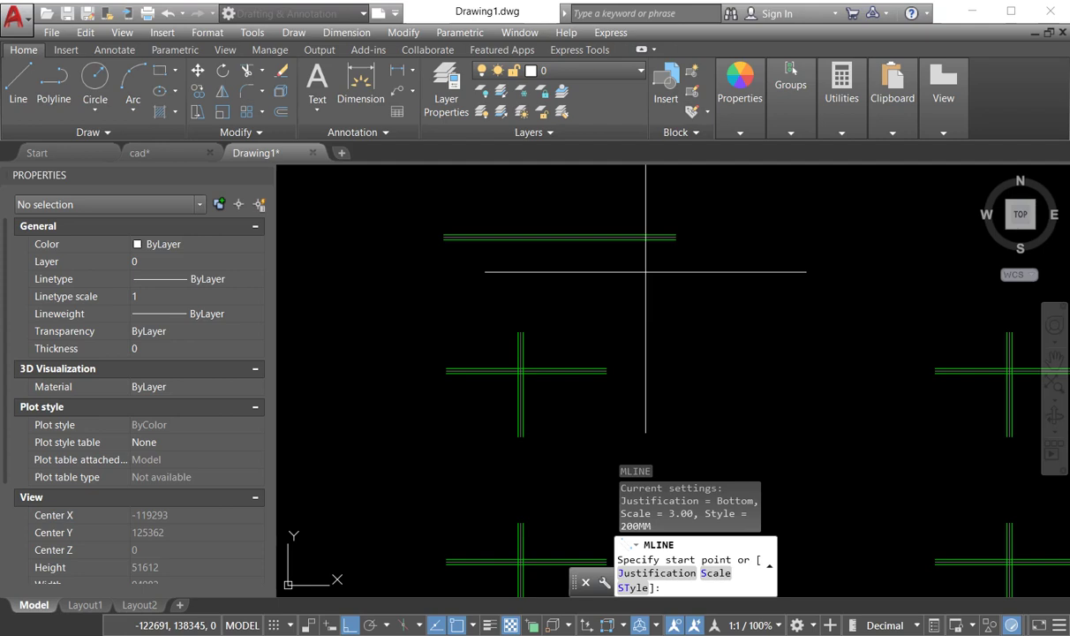
middle_click_drag(618, 291, 606, 351)
left_click(533, 239)
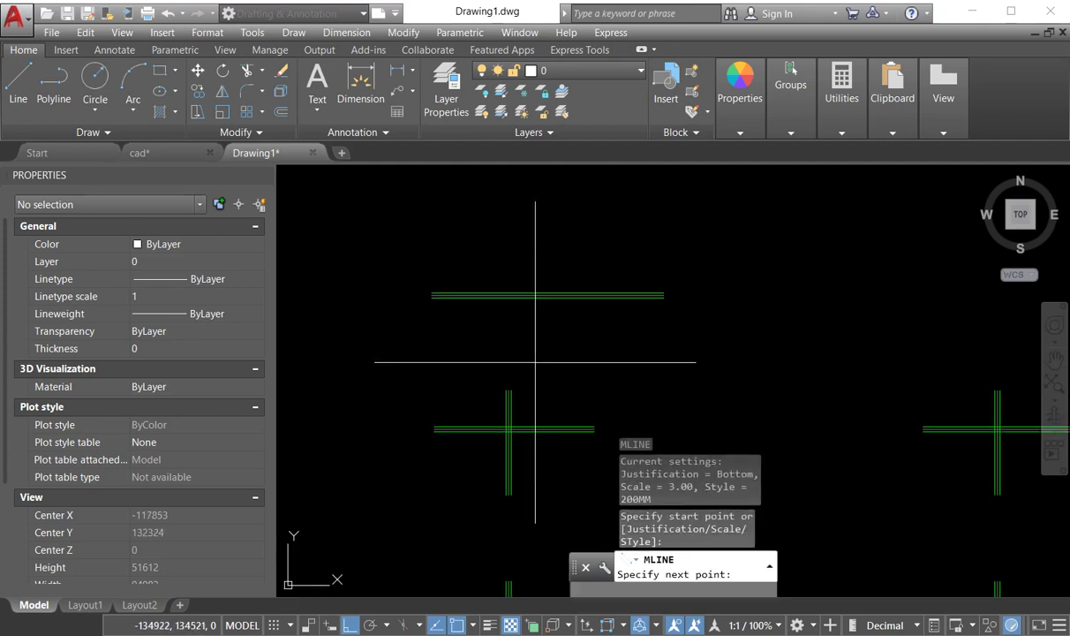
left_click(534, 359)
right_click(552, 351)
left_click(583, 353)
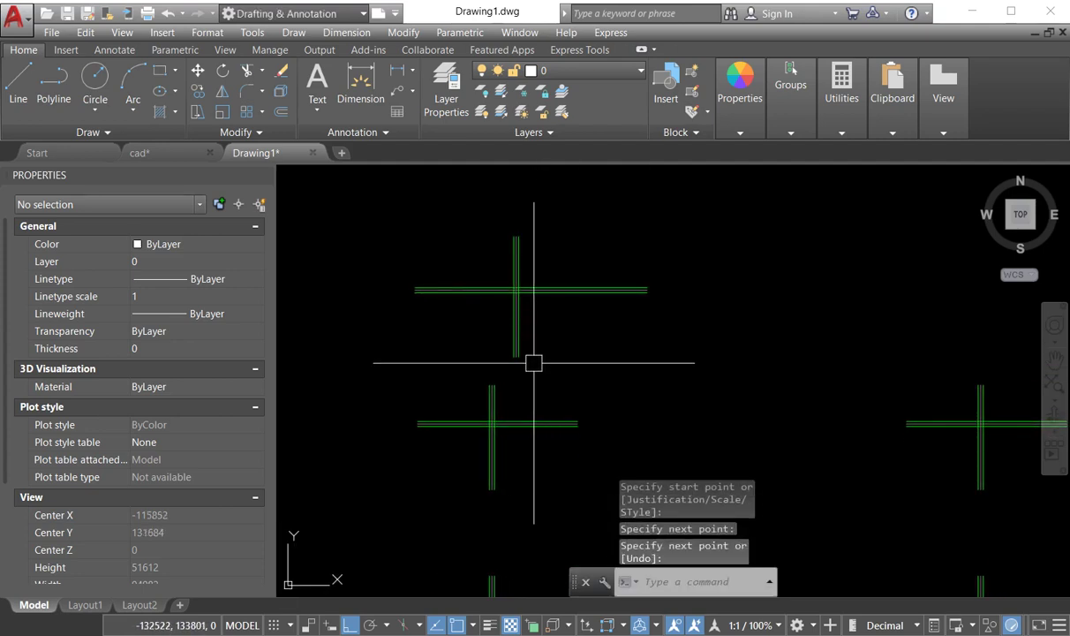
Step: Apply the Closed Cross multiline edit to the crossed pair just below the new one, picking the vertical multiline first and the horizontal second
mouse_move(533, 363)
middle_mouse_down()
mouse_move(580, 375)
mouse_move(542, 386)
middle_mouse_up()
scroll(542, 387, "up", 2)
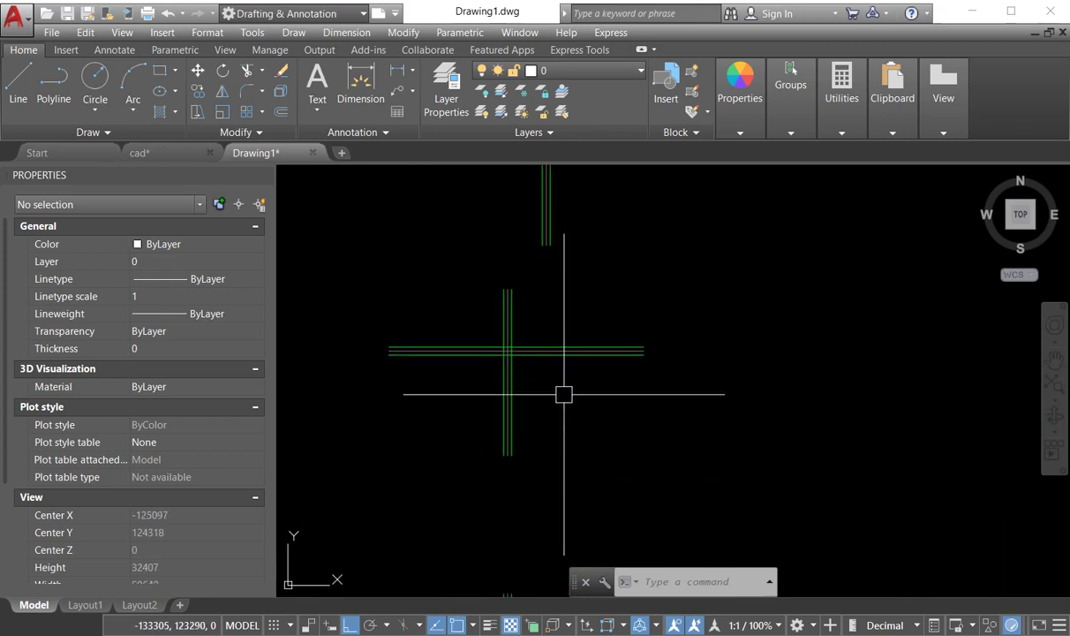
type("MLEDIT")
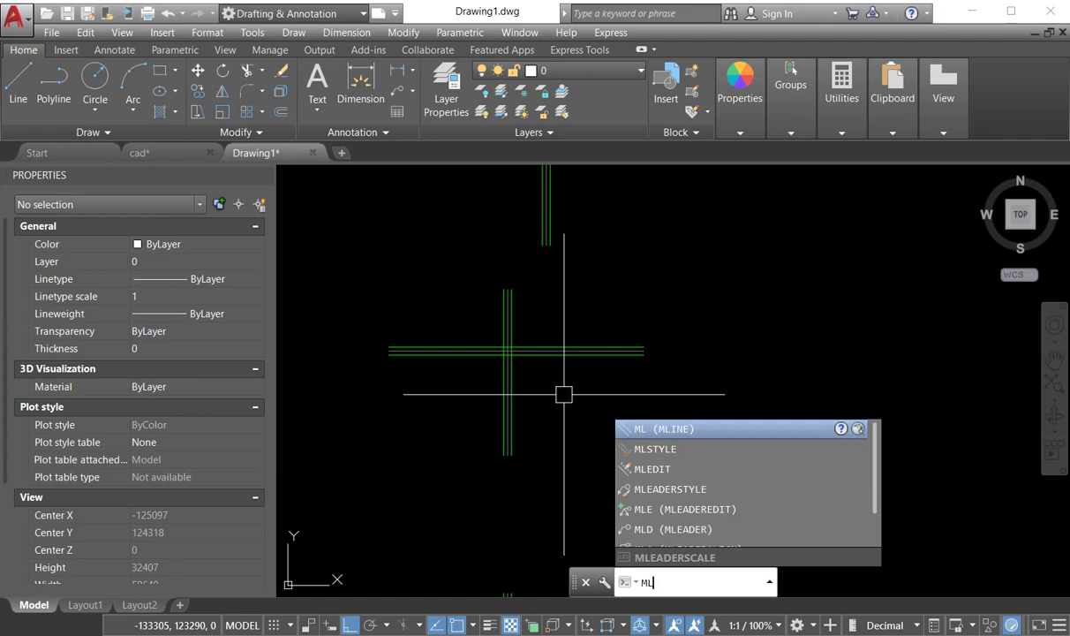
left_click(657, 469)
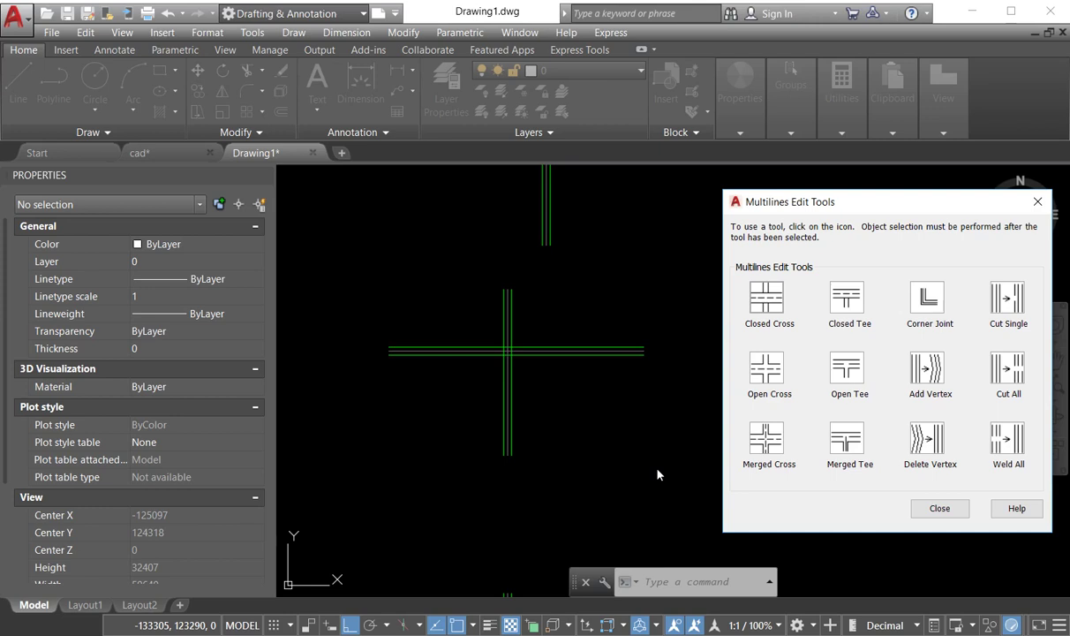
left_click(767, 298)
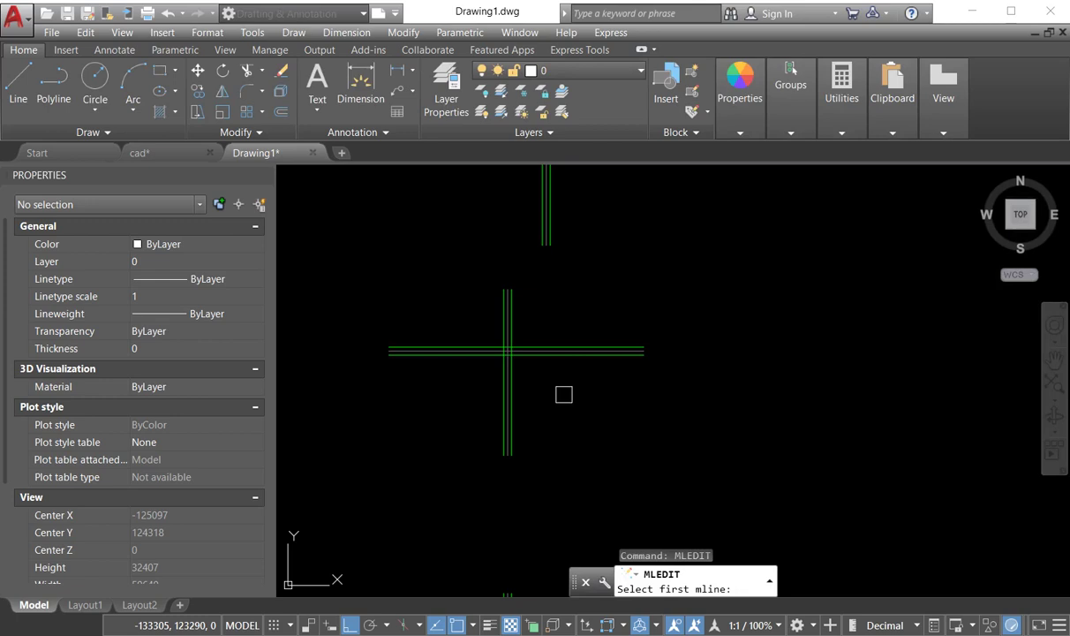
scroll(484, 377, "up", 4)
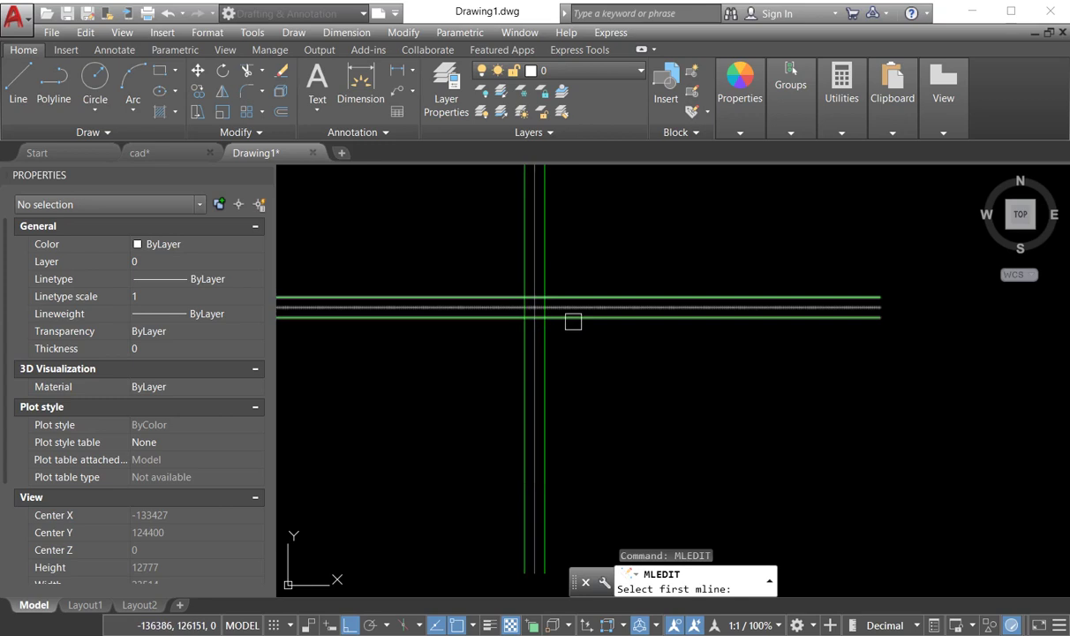
left_click(547, 341)
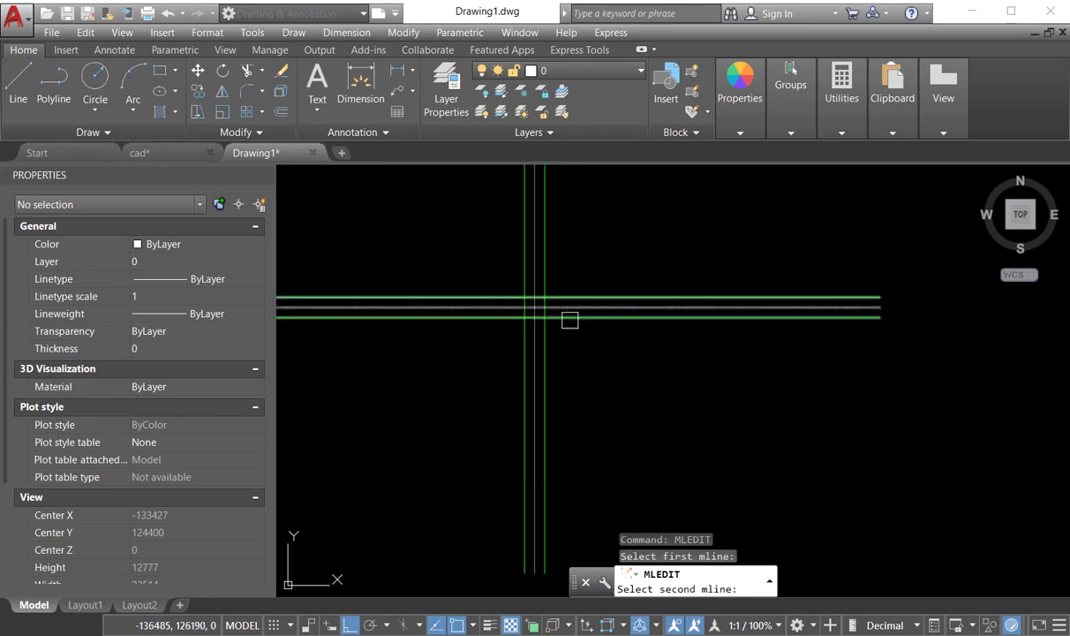
left_click(570, 318)
right_click(613, 389)
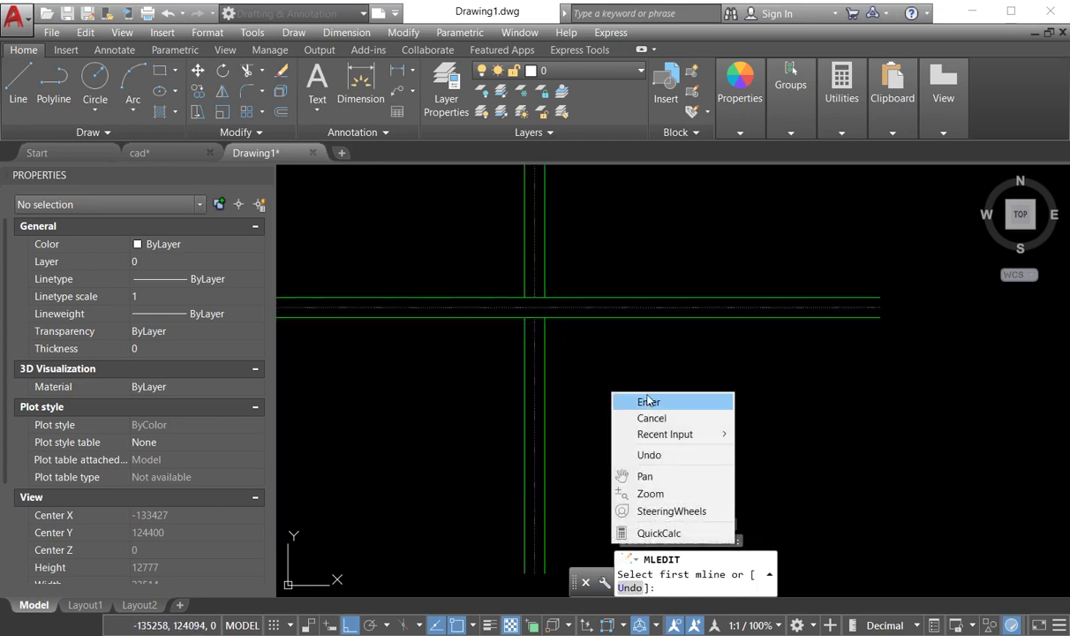
left_click(639, 398)
scroll(583, 361, "down", 2)
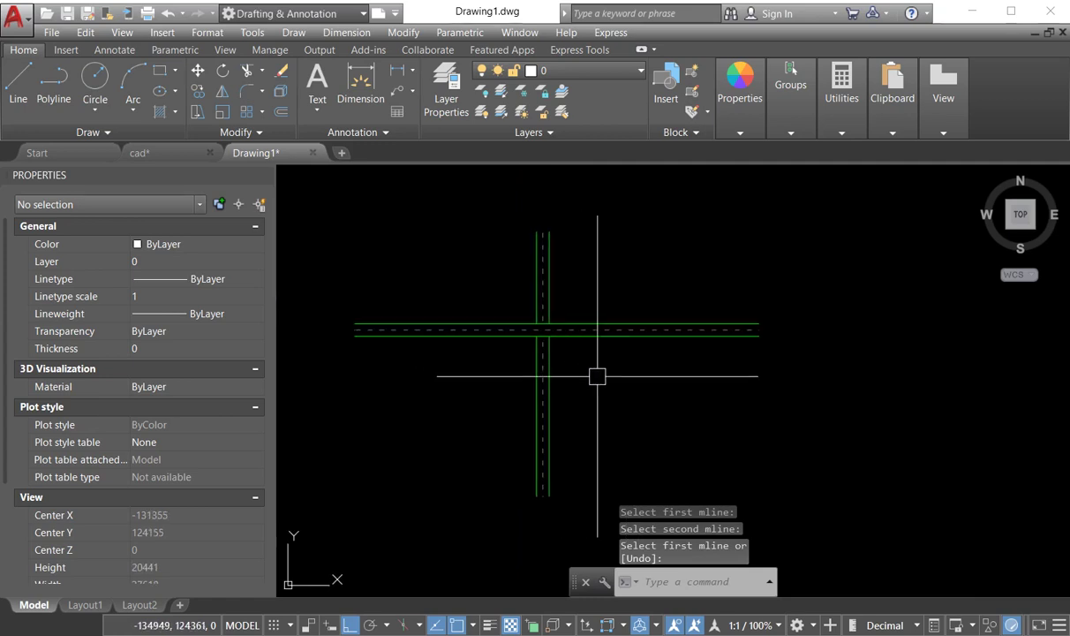
scroll(555, 354, "up", 2)
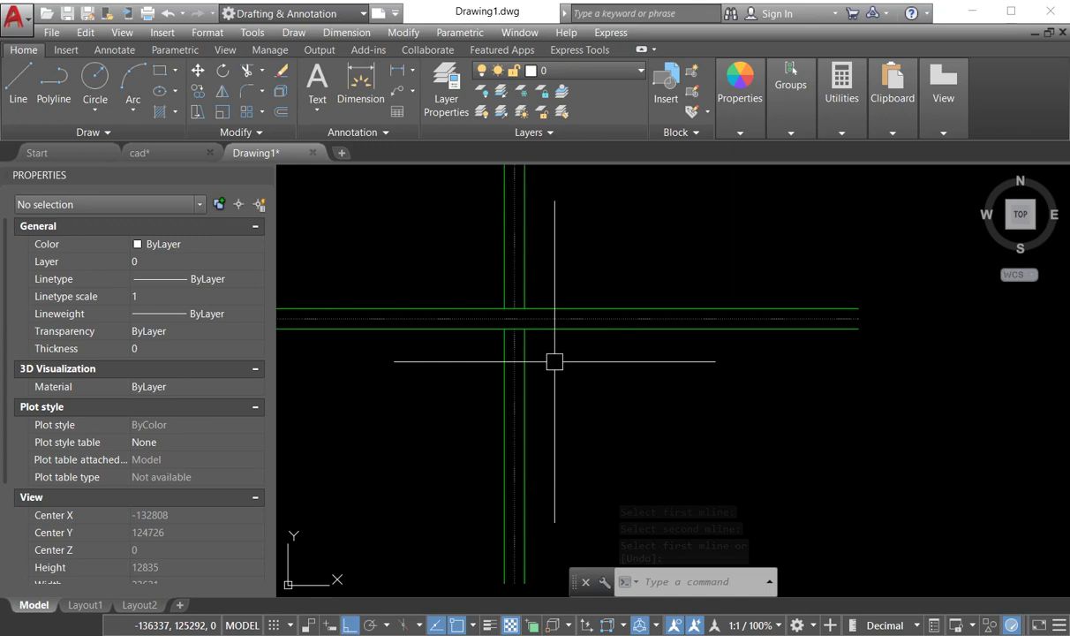
scroll(554, 361, "down", 2)
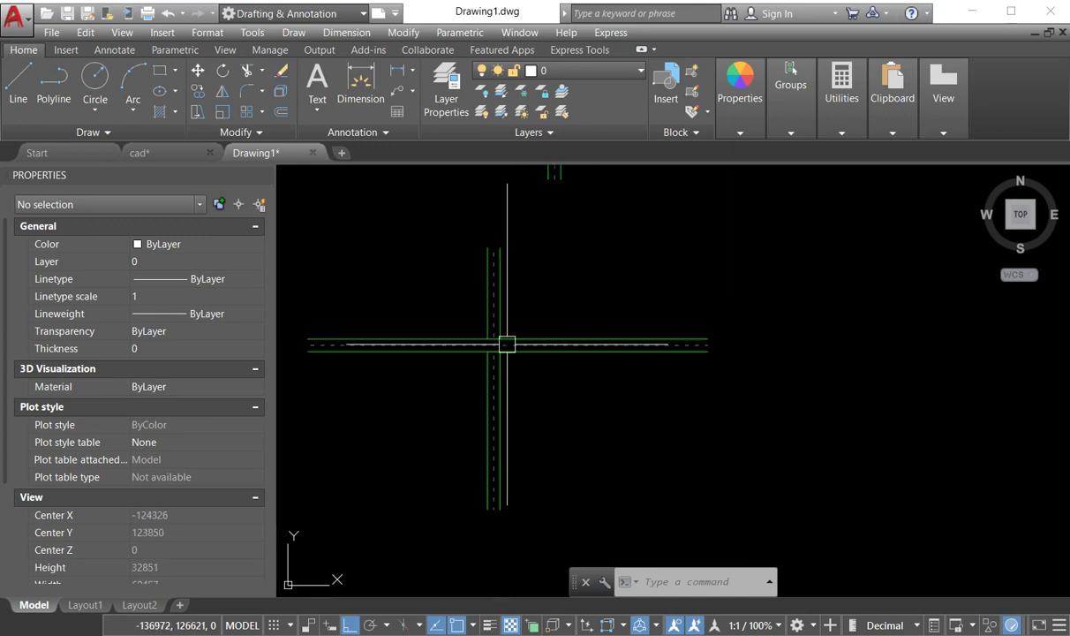
type("ml")
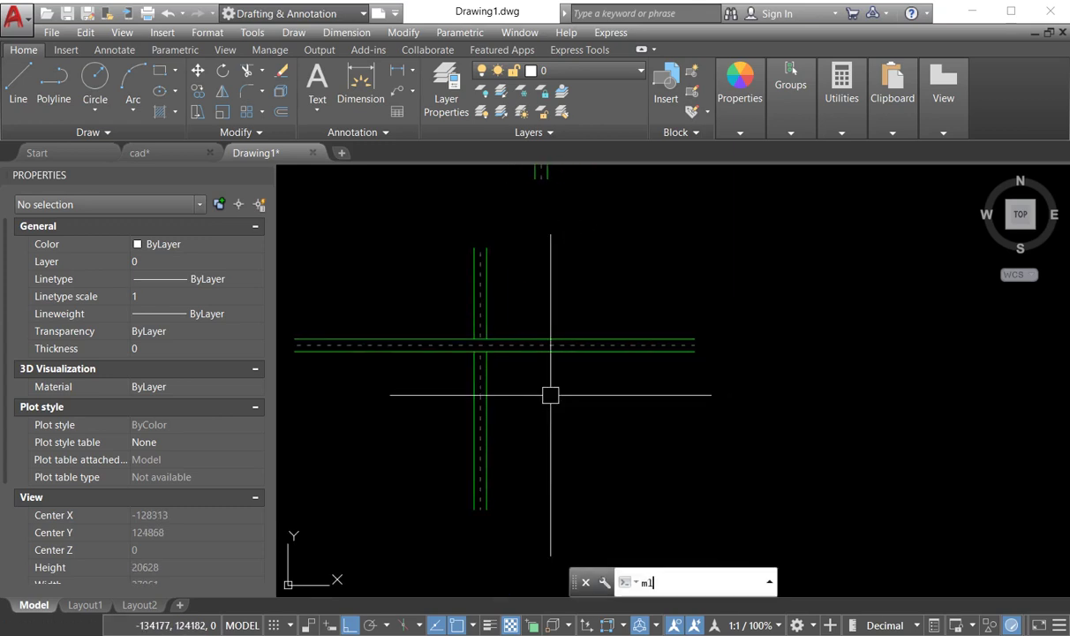
key("Return")
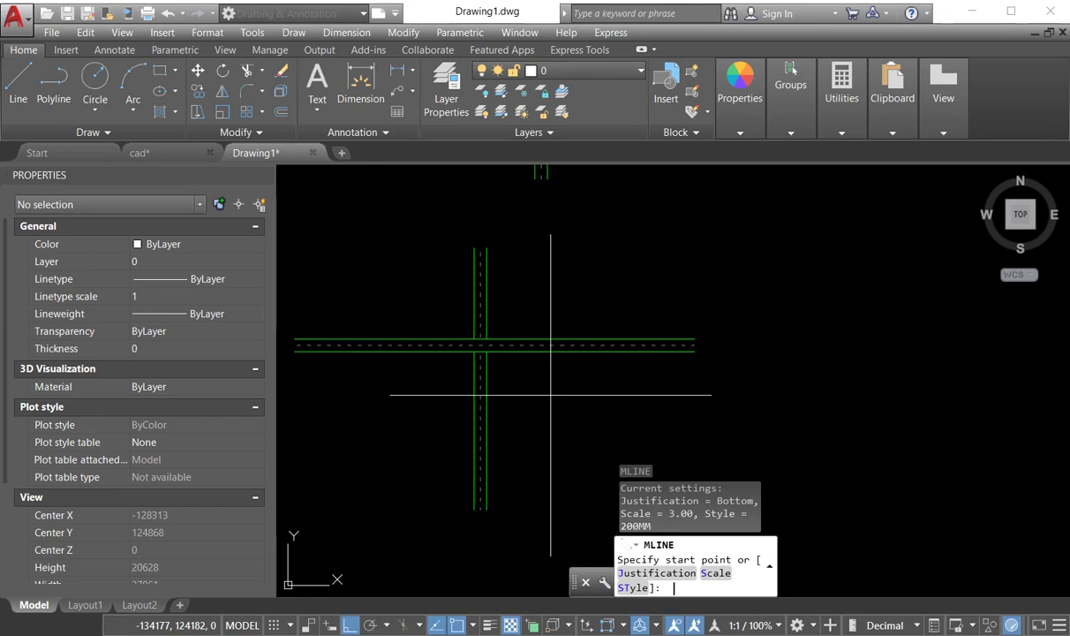
key("Escape")
type("ml")
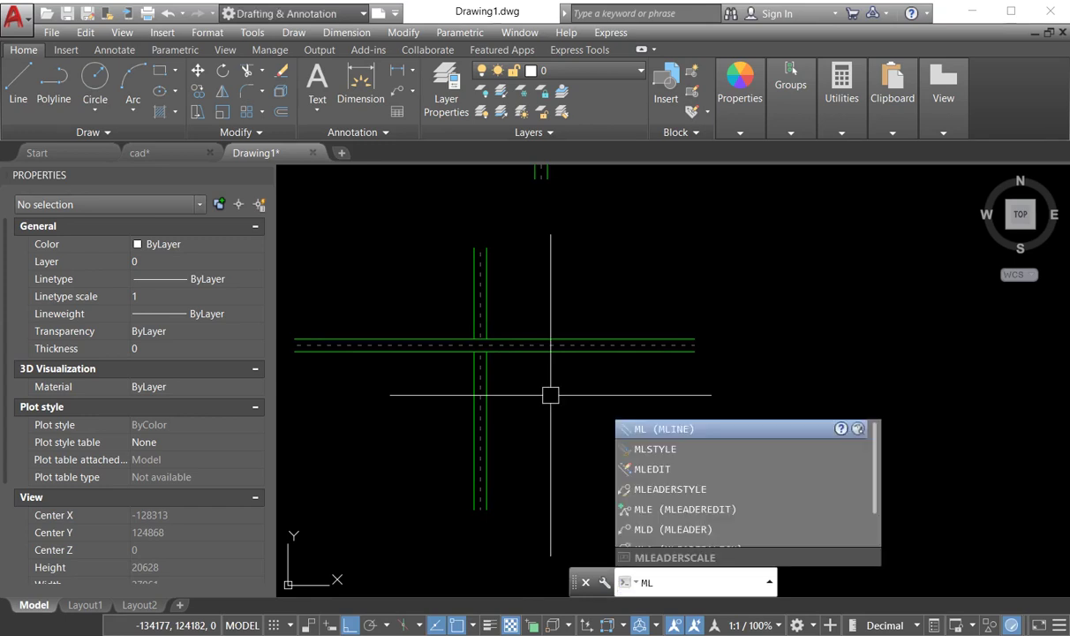
key("Return")
key("Escape")
type("ml")
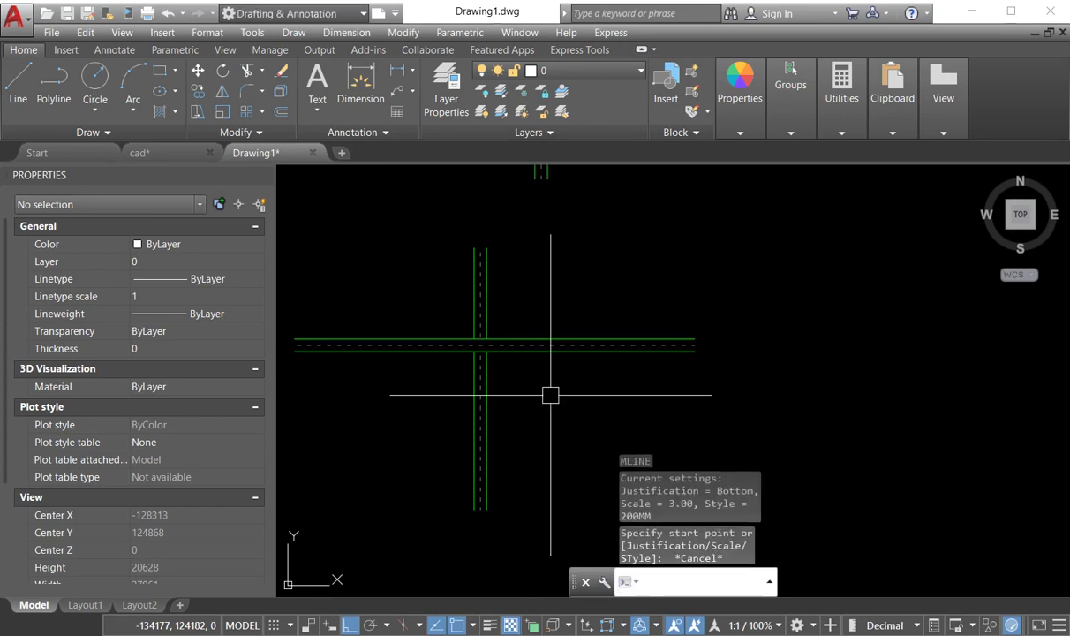
key("Return")
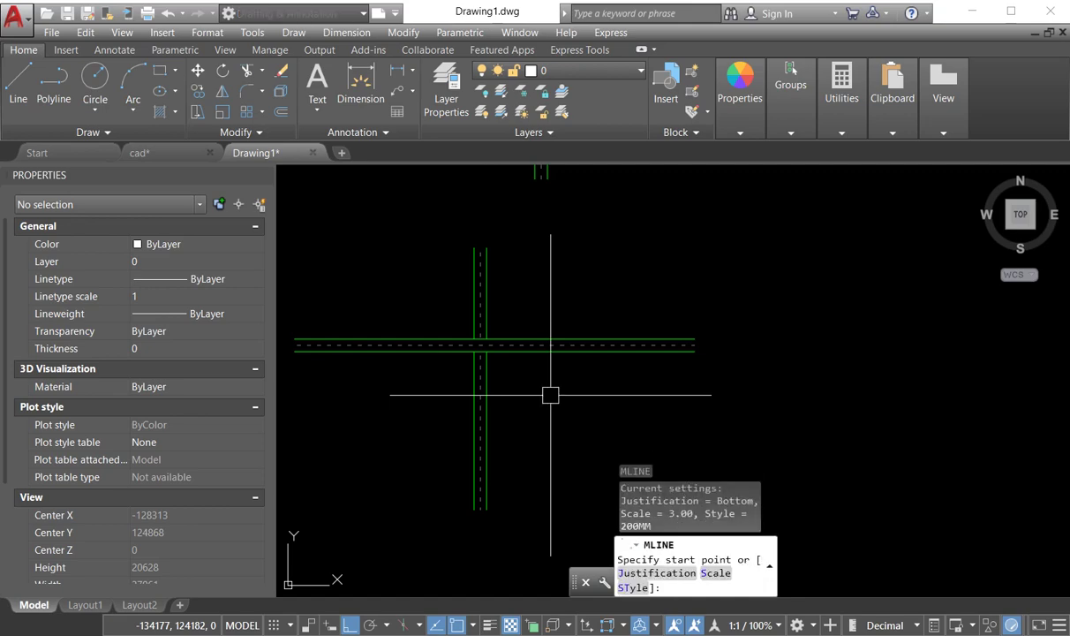
key("Escape")
Step: Apply the Corner Joint multiline edit to the same pair, picking the horizontal multiline's right arm and then the vertical multiline's lower arm
type("ml")
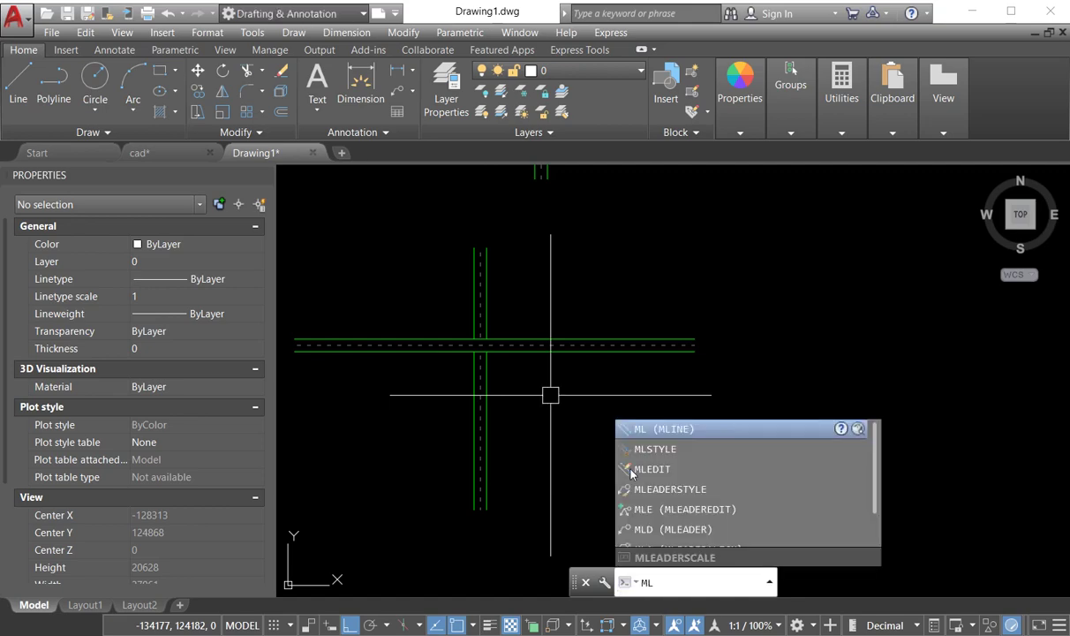
left_click(601, 445)
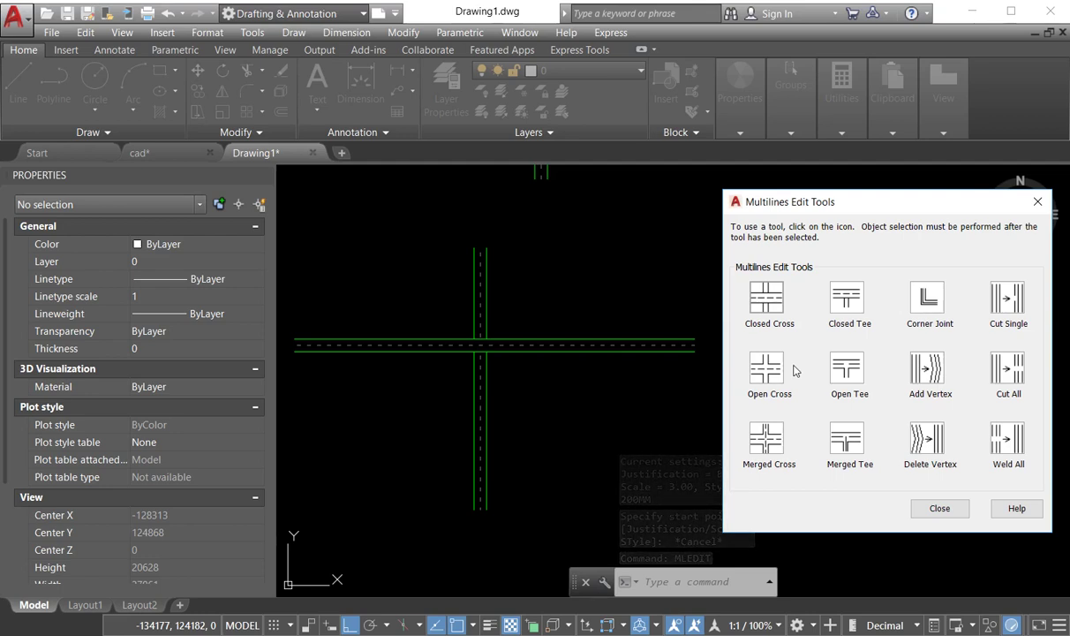
left_click(933, 298)
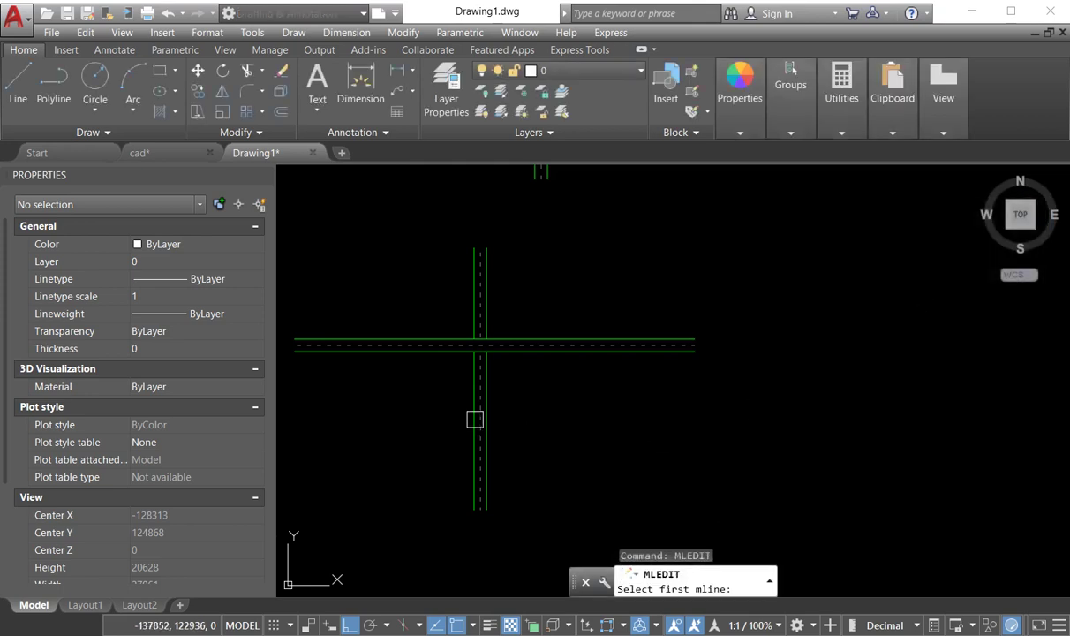
left_click(537, 347)
left_click(478, 400)
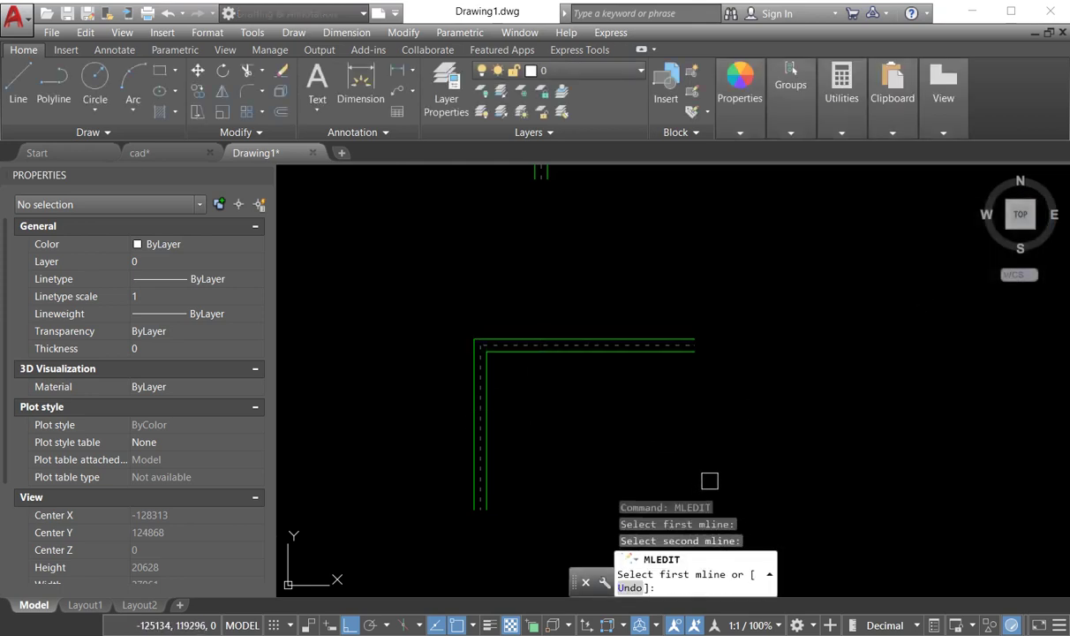
scroll(537, 408, "down", 2)
middle_click_drag(539, 411, 534, 417)
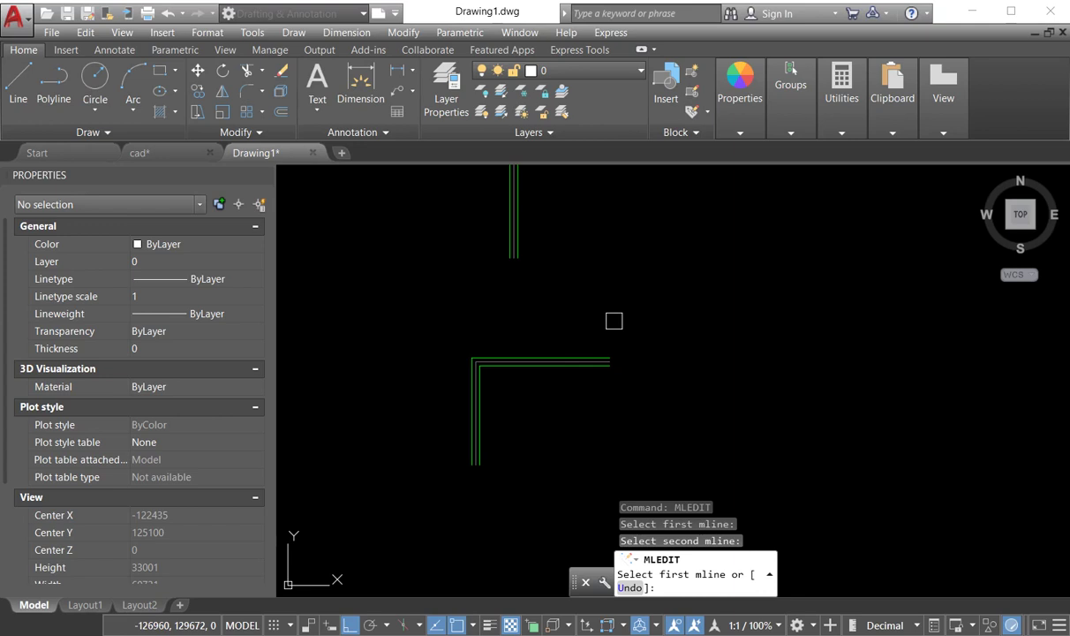
key("Escape")
Step: Apply the Closed Tee multiline edit to the topmost crossed pair, picking the vertical multiline's lower arm first and the horizontal multiline second
type("ML")
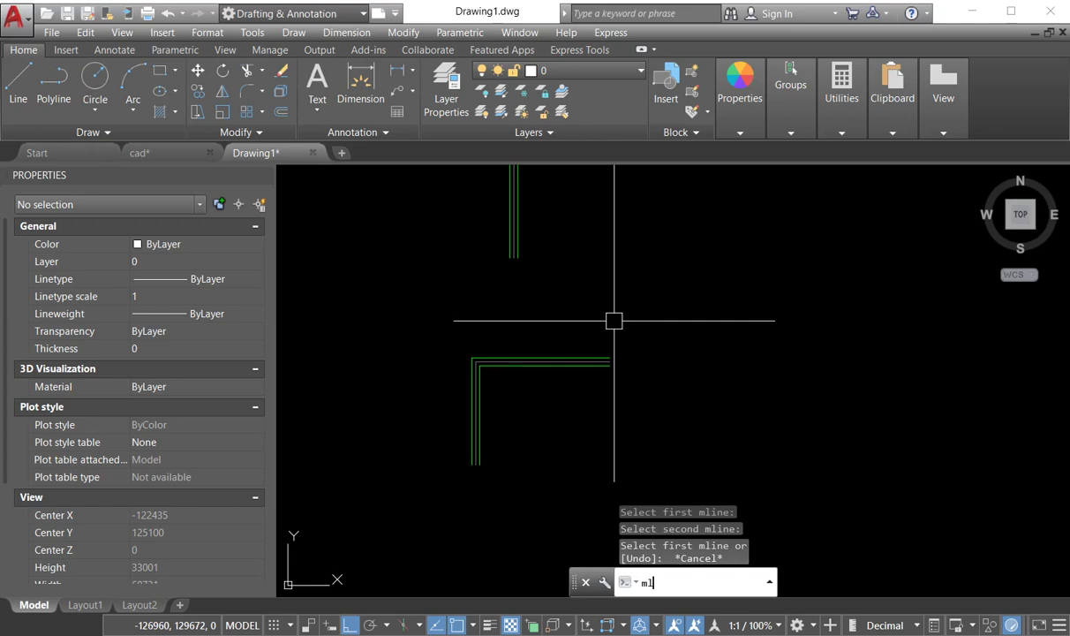
key("Down")
key("Down")
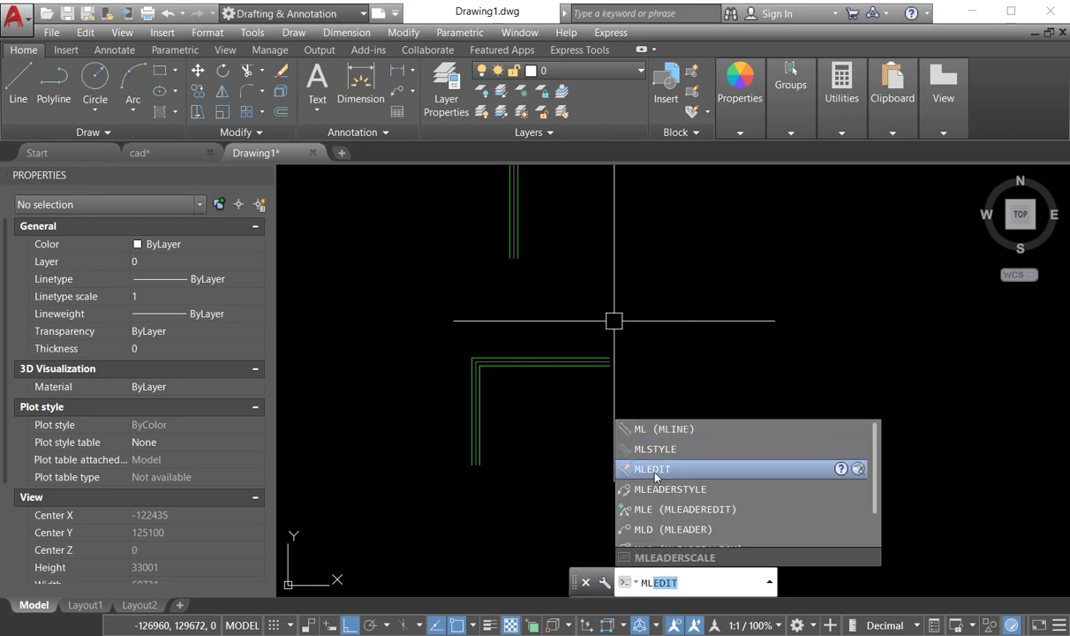
key("Return")
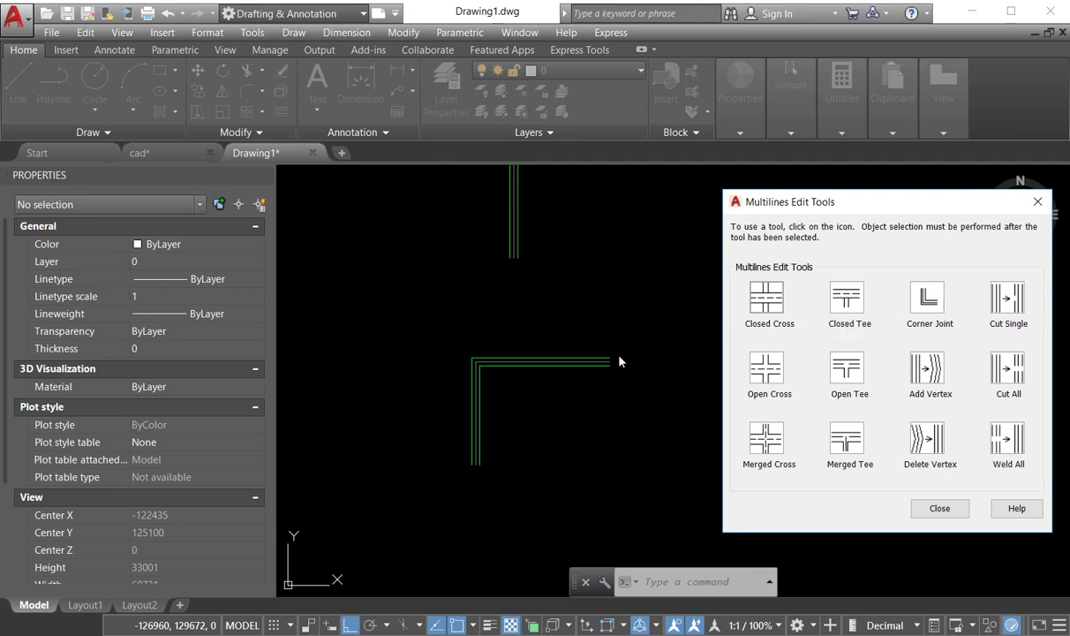
left_click(847, 302)
scroll(595, 336, "down", 5)
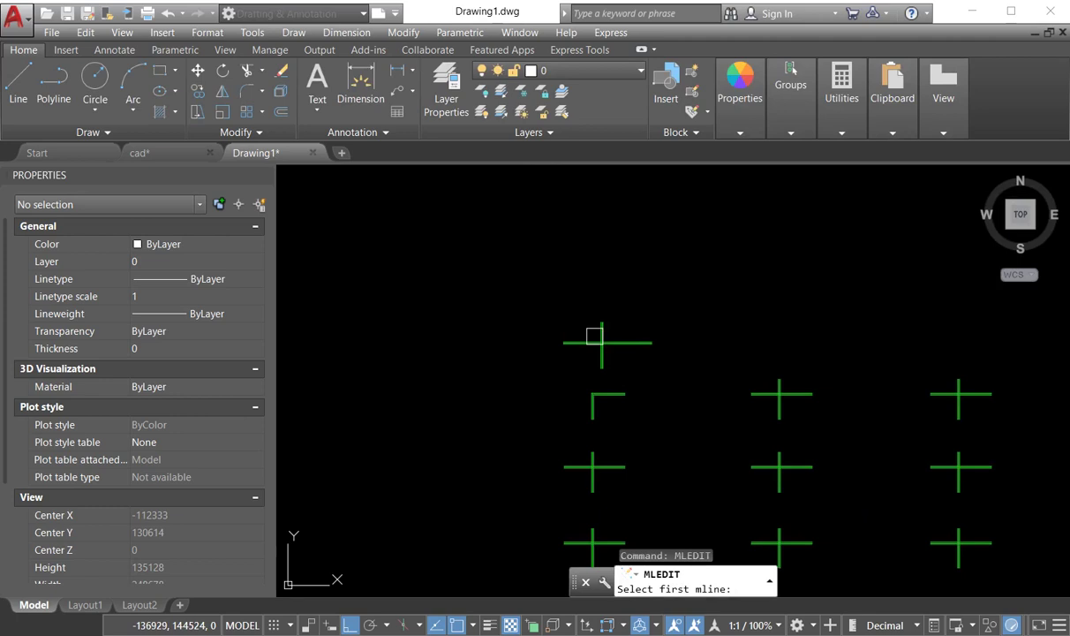
scroll(594, 335, "up", 8)
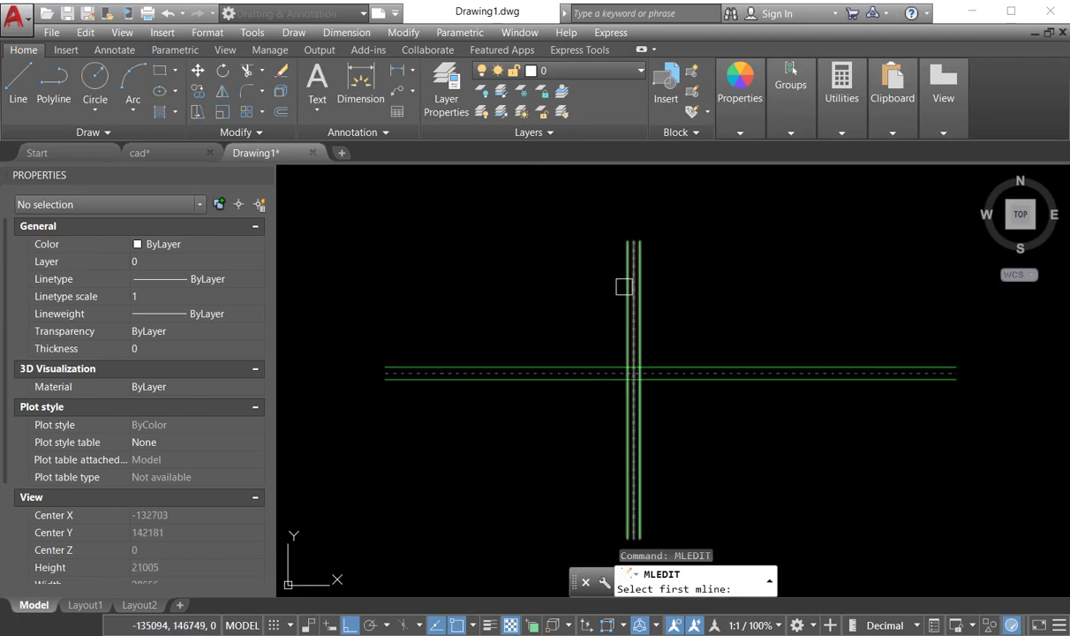
left_click(635, 421)
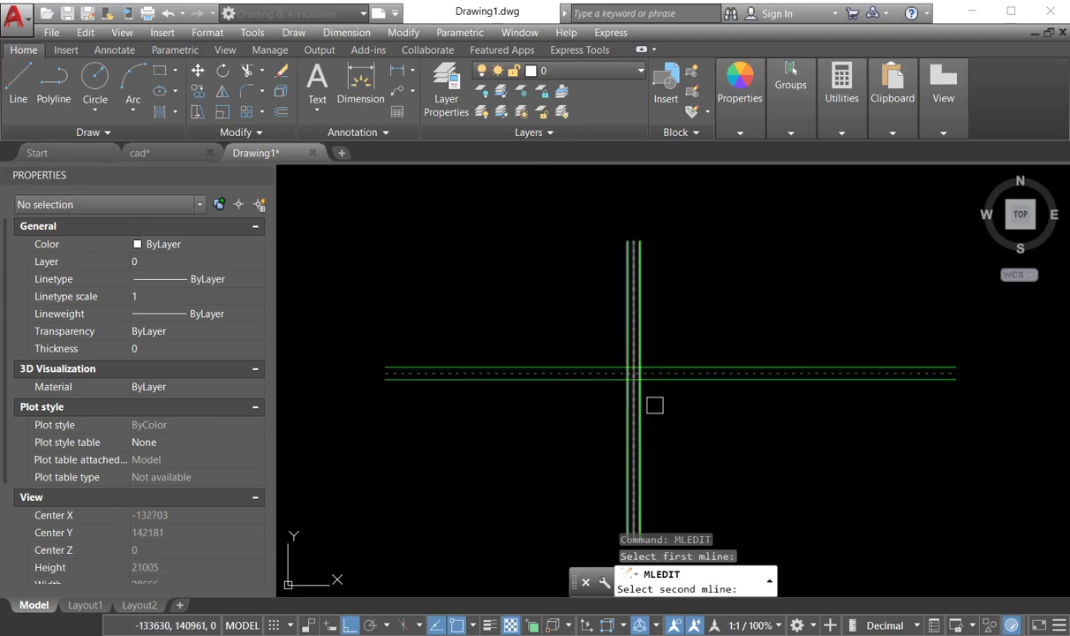
left_click(670, 383)
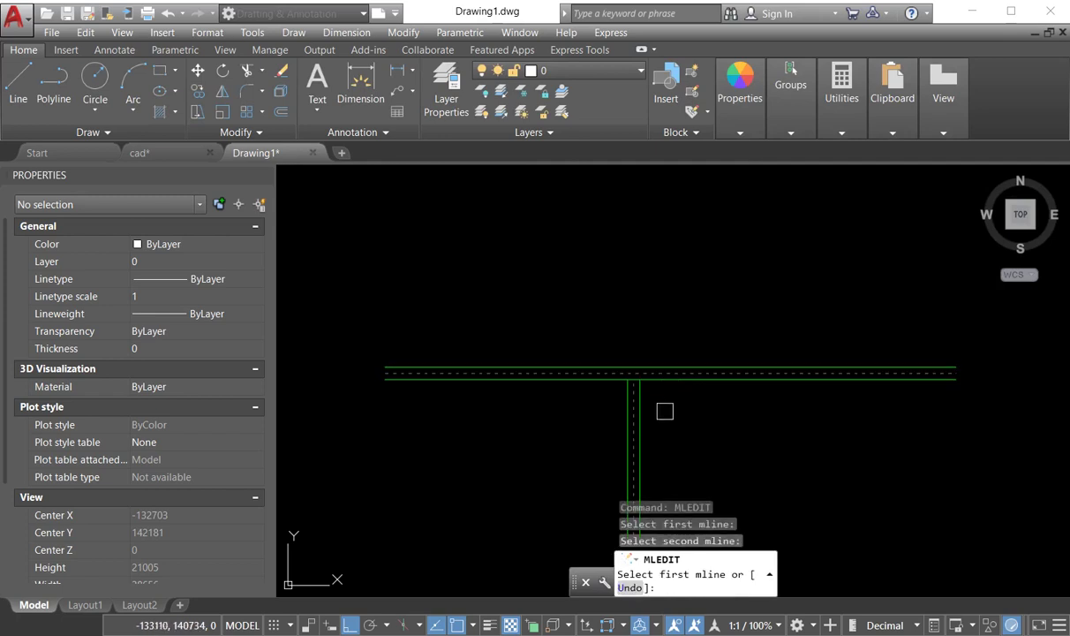
scroll(664, 408, "up", 6)
right_click(693, 382)
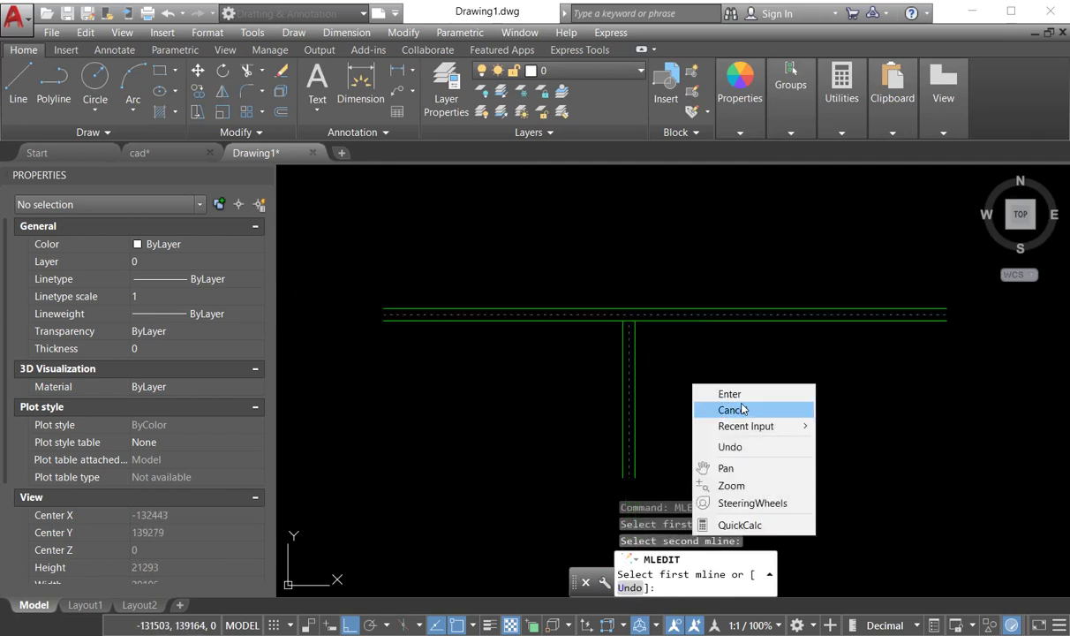
left_click(721, 409)
Step: Apply the Merged Cross multiline edit to the crossed pair just below the corner joint, picking the horizontal multiline first and the vertical second
type("ML")
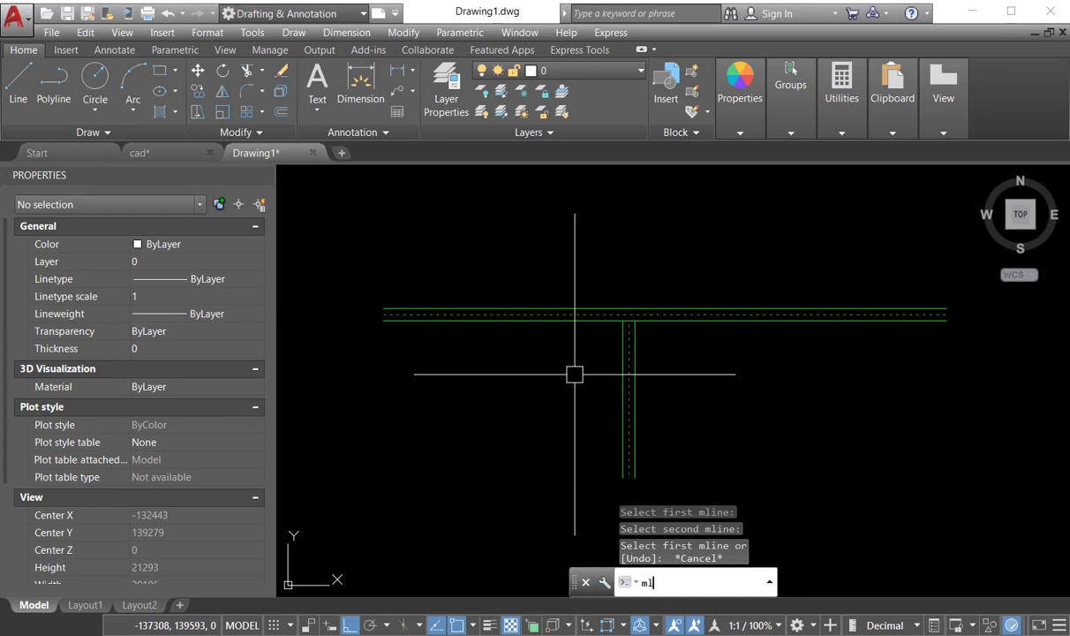
left_click(653, 469)
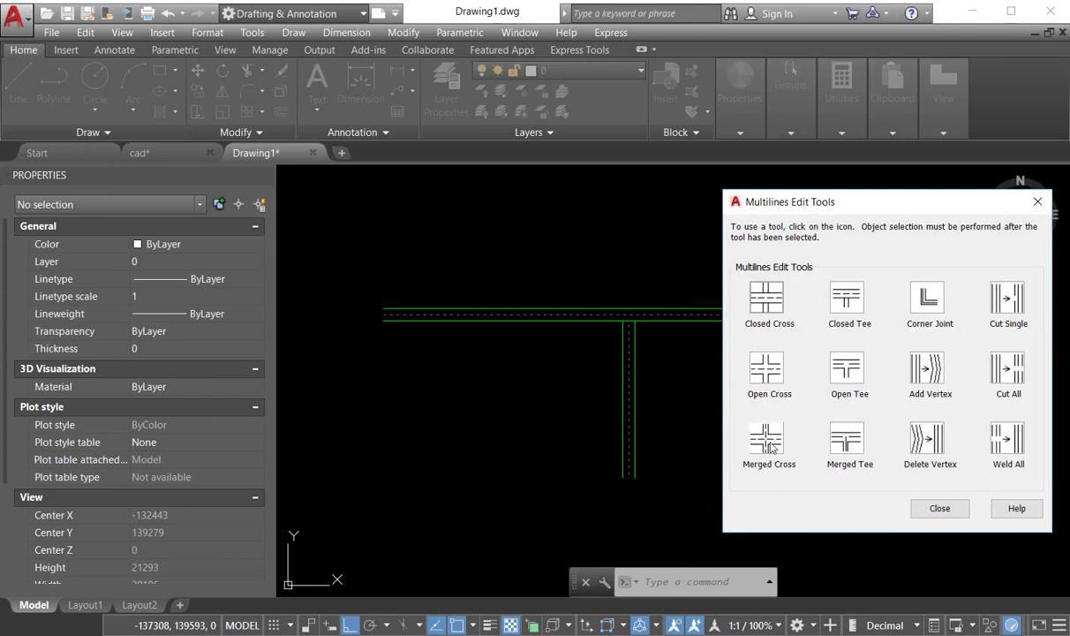
left_click(766, 438)
scroll(573, 375, "down", 6)
scroll(609, 490, "up", 1)
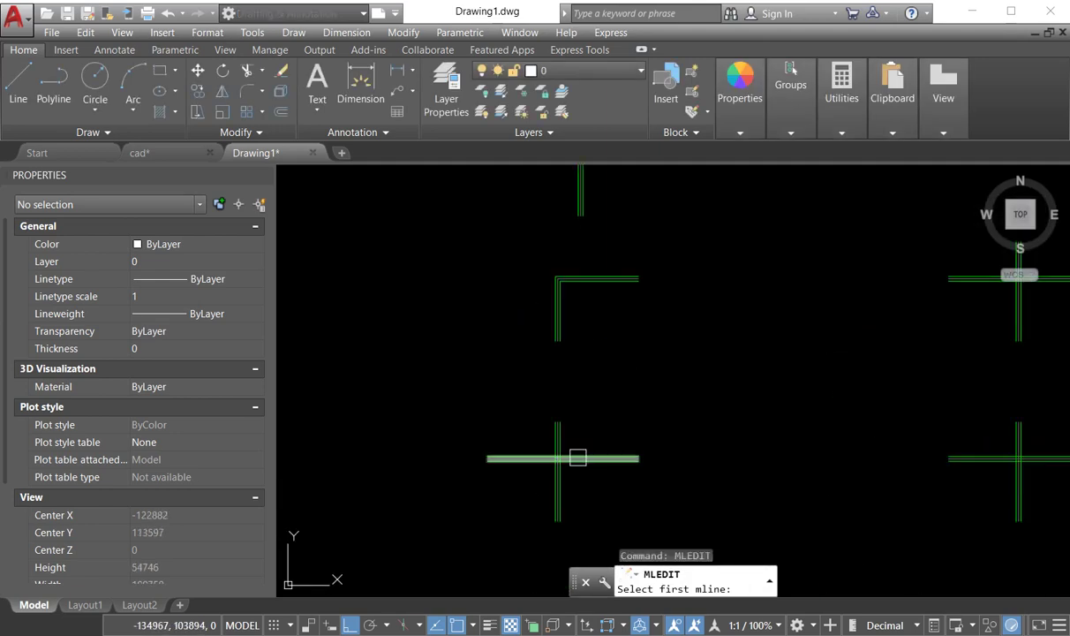
left_click(573, 454)
scroll(569, 459, "up", 3)
left_click(552, 481)
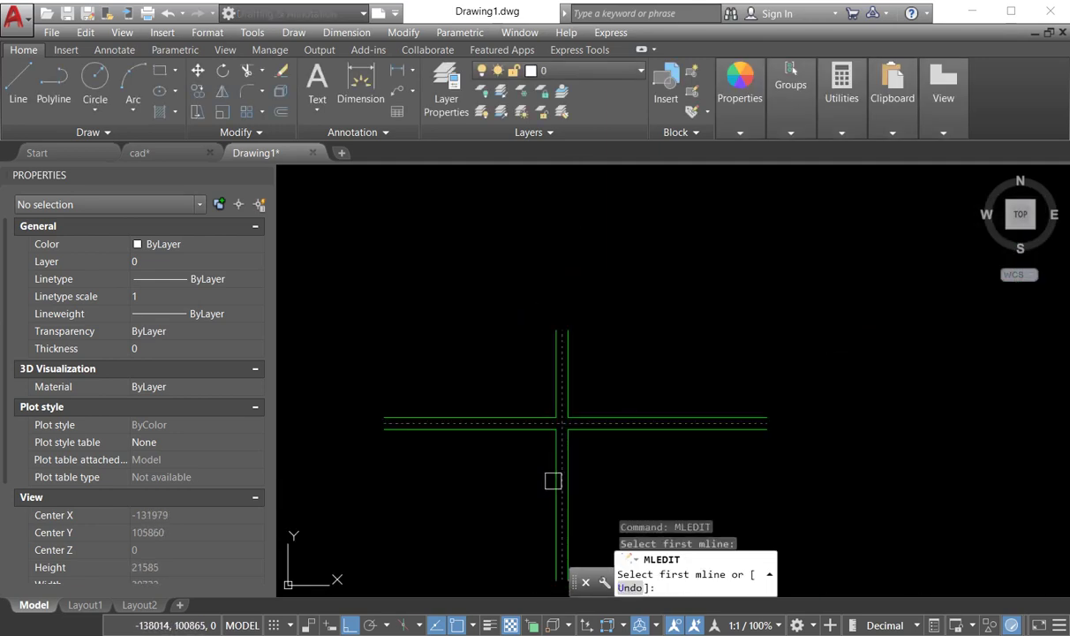
right_click(654, 361)
left_click(675, 370)
middle_click_drag(570, 471, 563, 446)
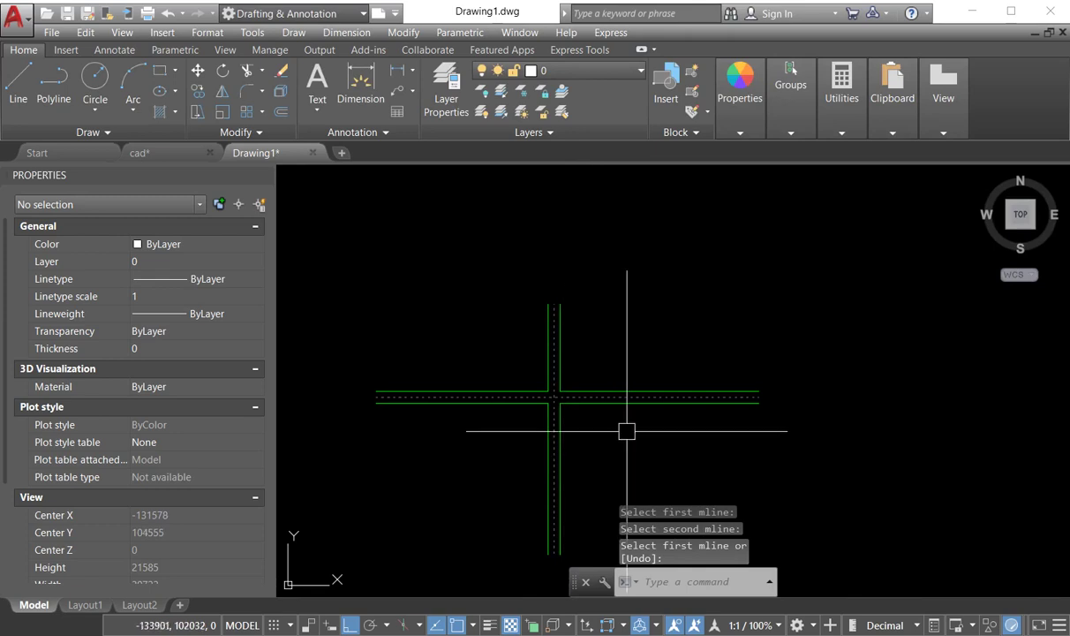
type("ml")
key("Return")
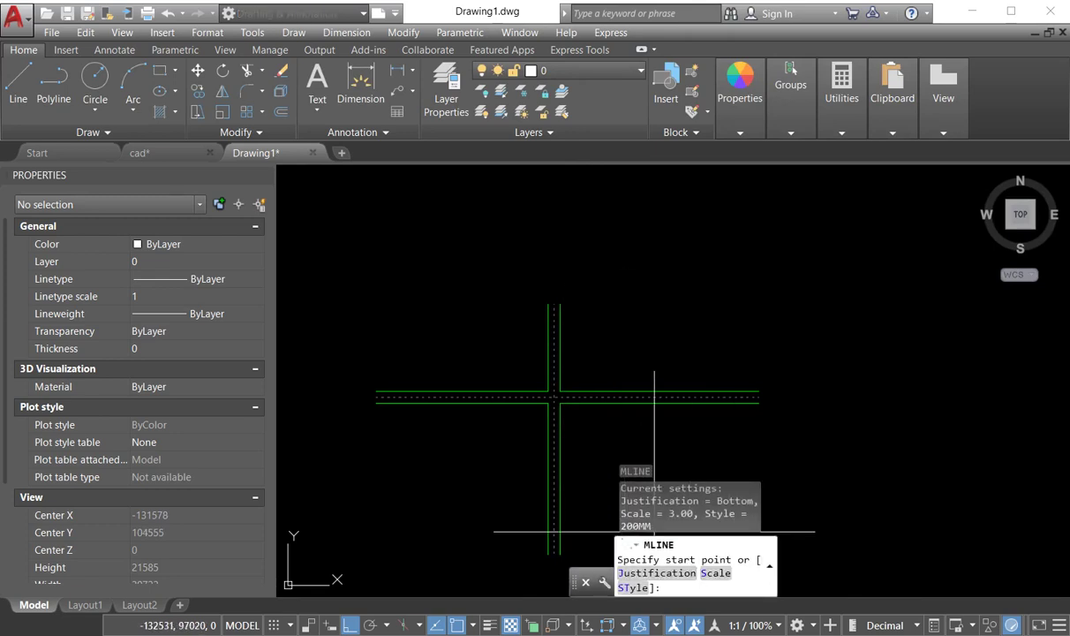
key("Escape")
type("m")
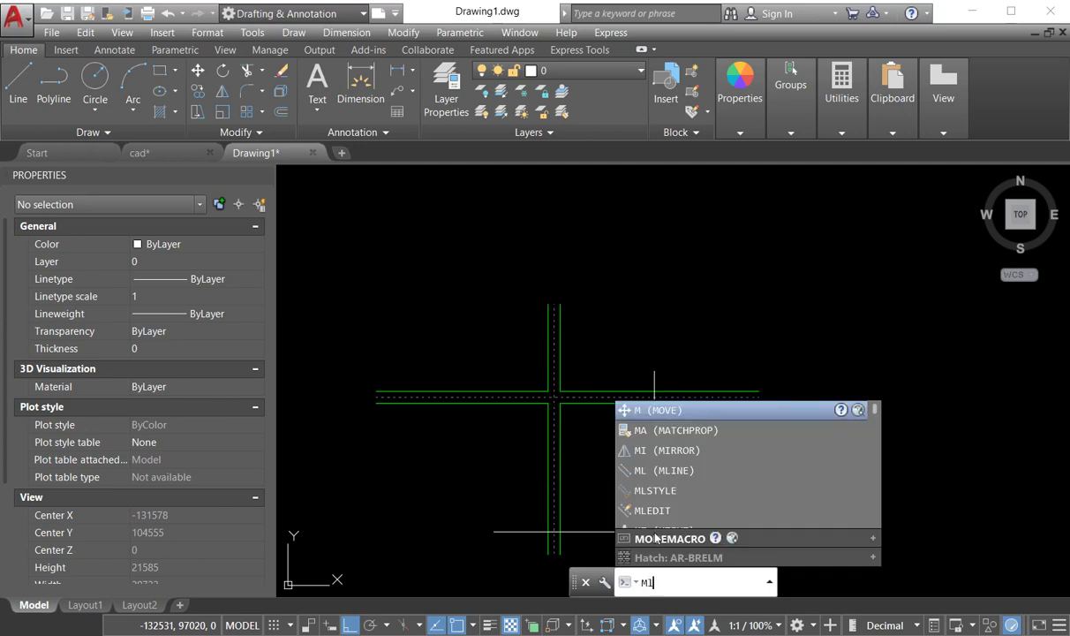
type("l")
key("Return")
key("Escape")
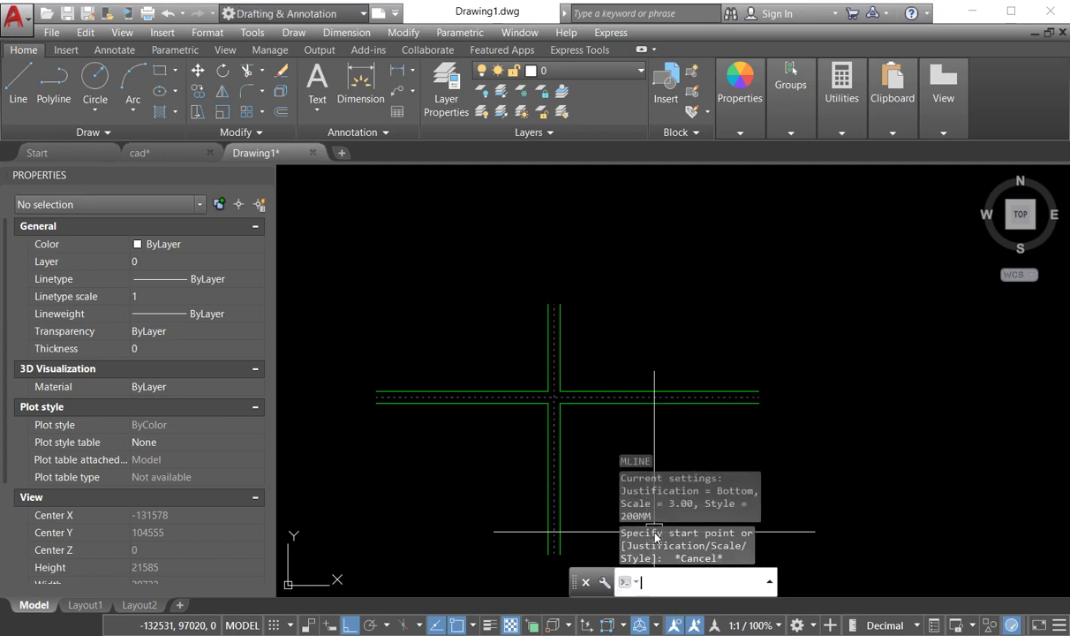
Step: Use the Add Vertex multiline edit to insert a vertex near the middle of each arm of the corner joint
key("Down")
key("Down")
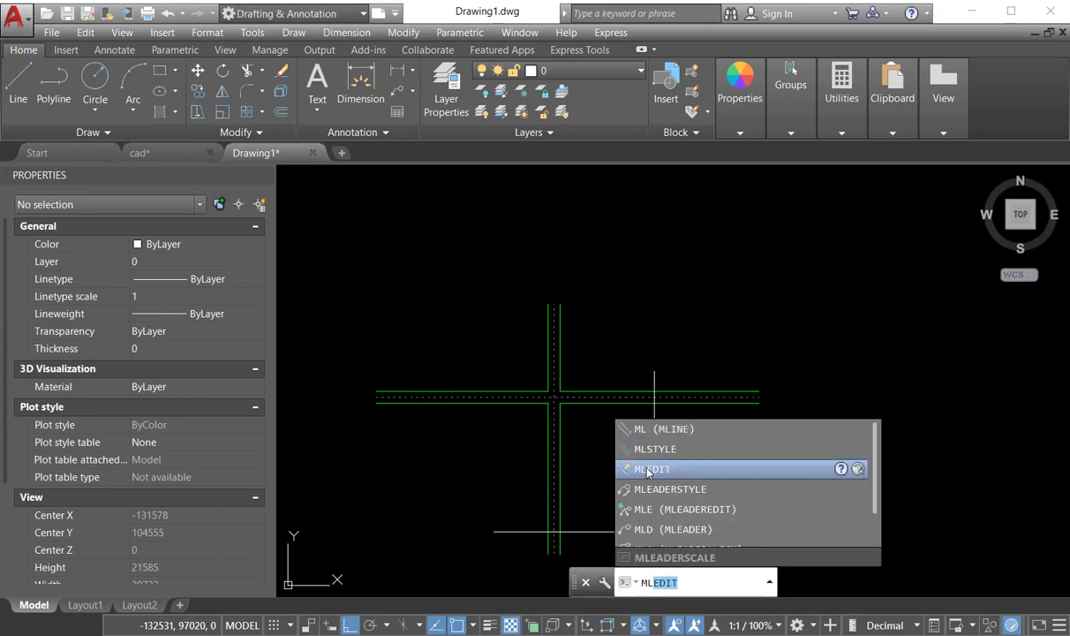
key("Return")
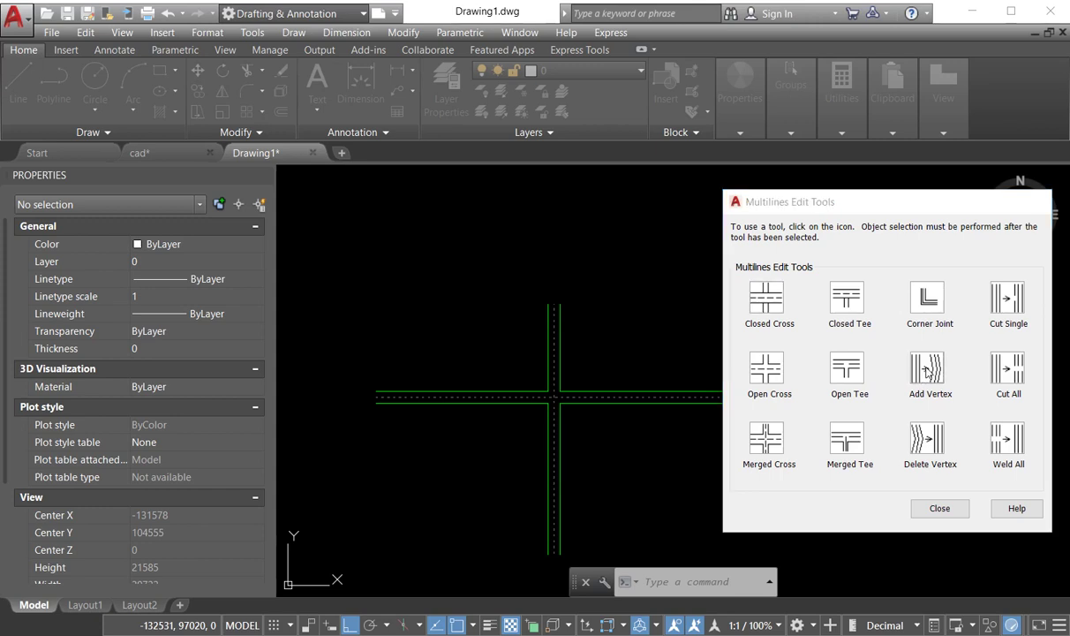
left_click(921, 375)
scroll(711, 402, "down", 5)
scroll(722, 363, "up", 3)
scroll(687, 420, "up", 2)
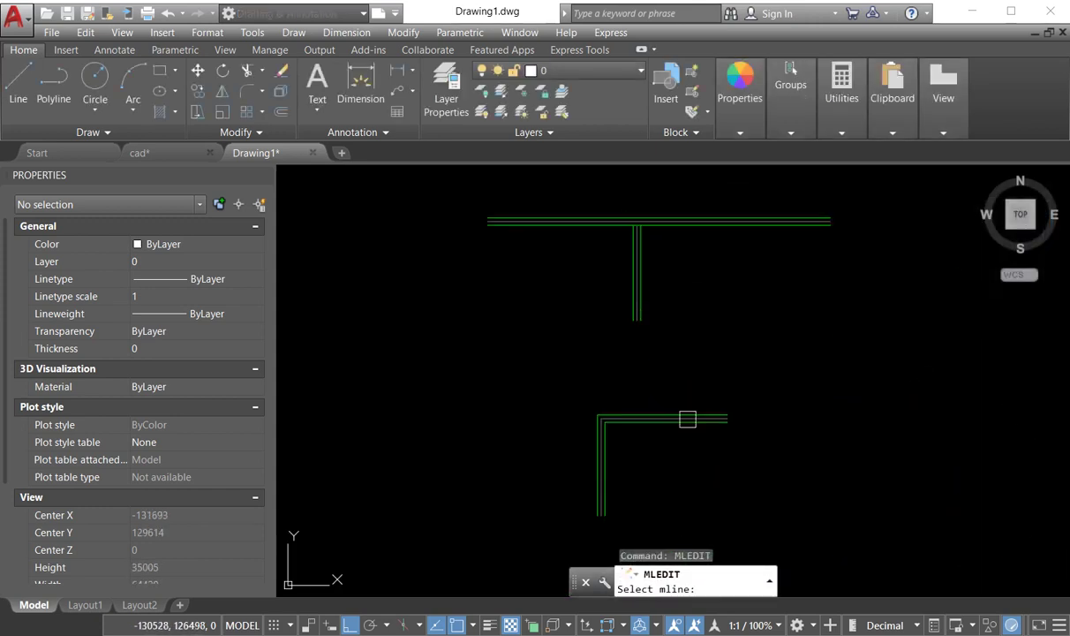
left_click(649, 420)
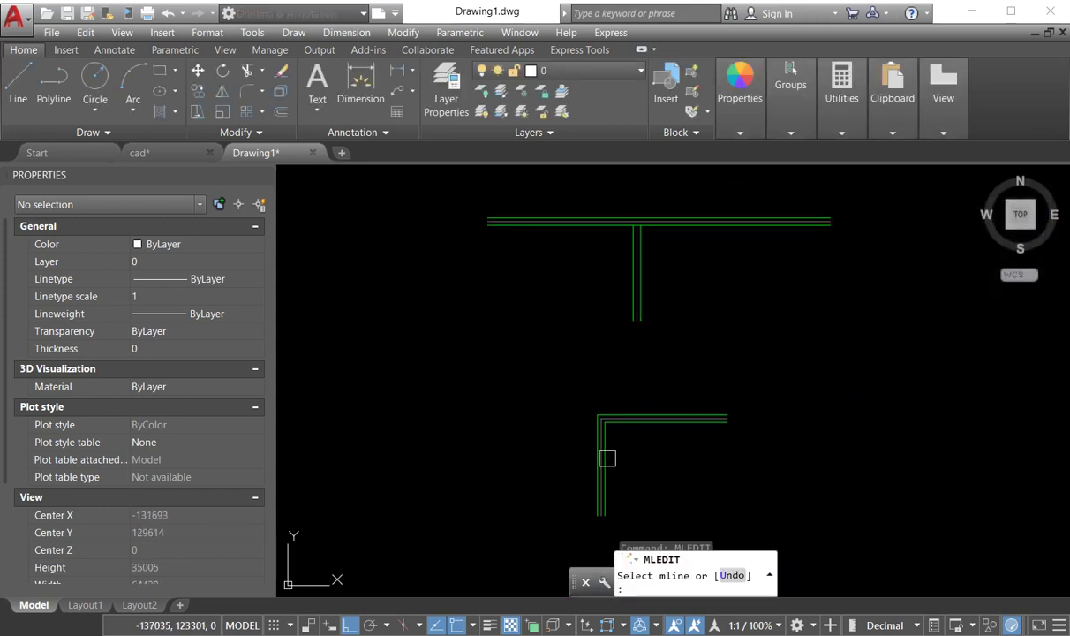
right_click(793, 399)
left_click(816, 409)
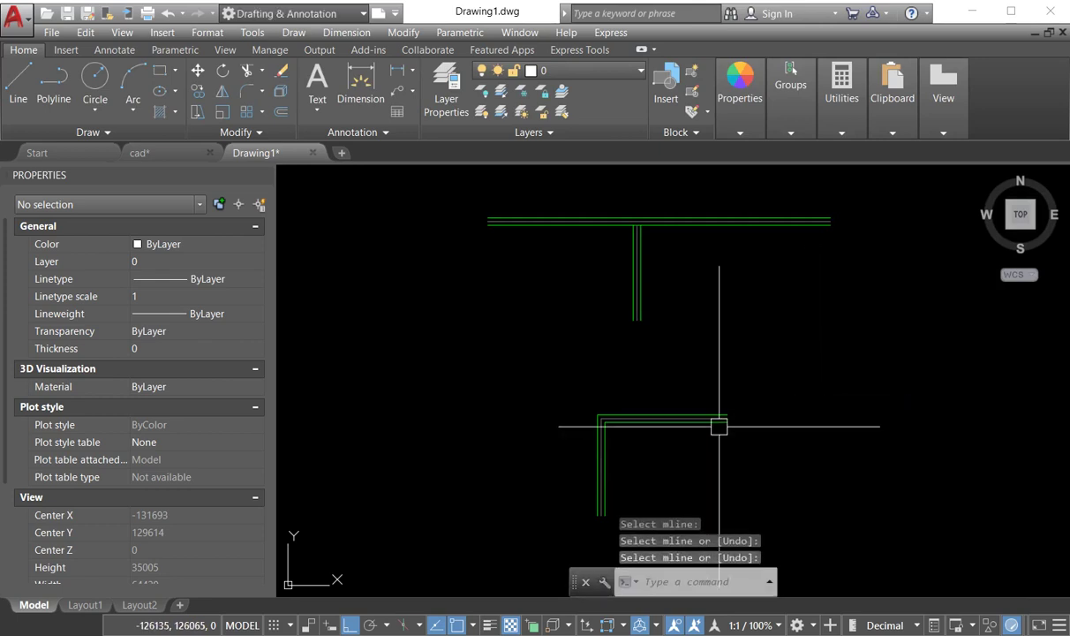
Step: Select both corner-joint multilines and stretch the vertical arm's middle vertex outward to the left
left_click(694, 420)
scroll(706, 422, "up", 3)
scroll(593, 394, "down", 2)
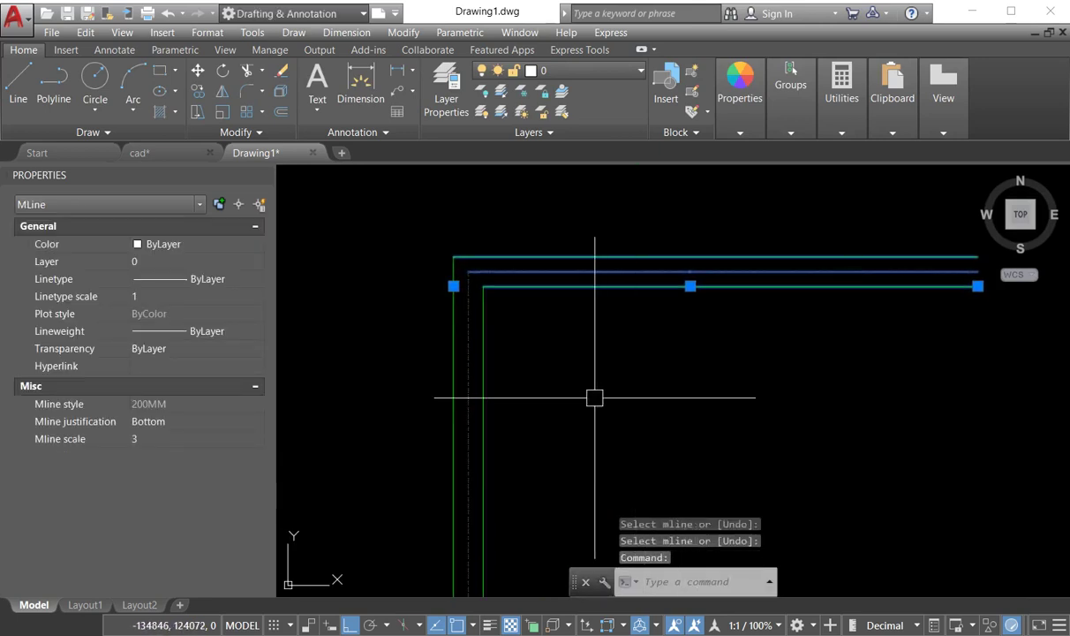
left_click(485, 382)
scroll(556, 423, "down", 3)
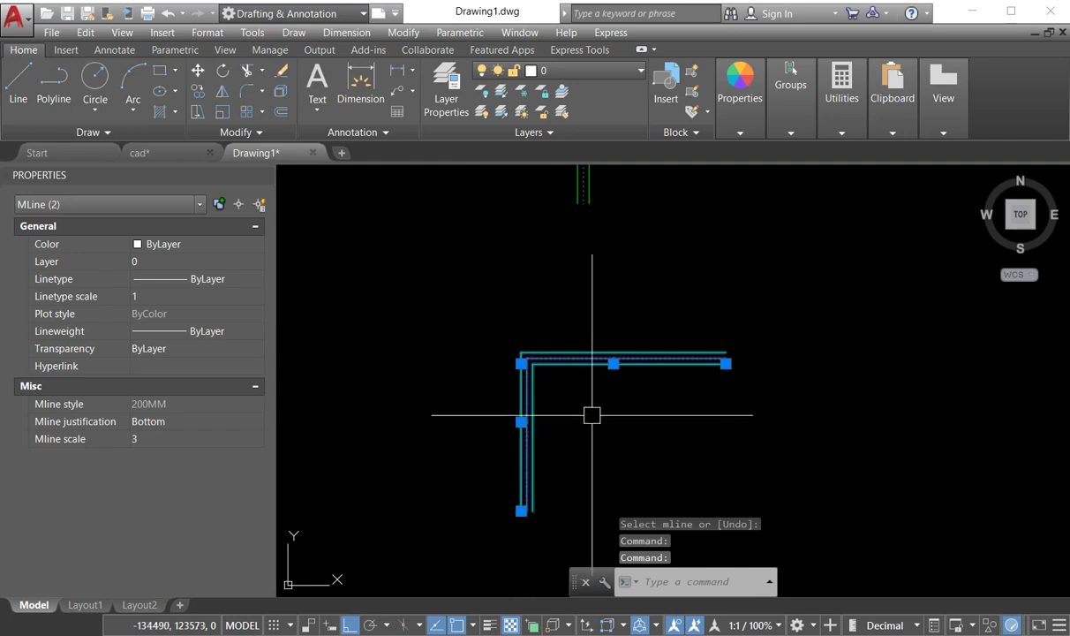
left_click(521, 421)
left_click(450, 427)
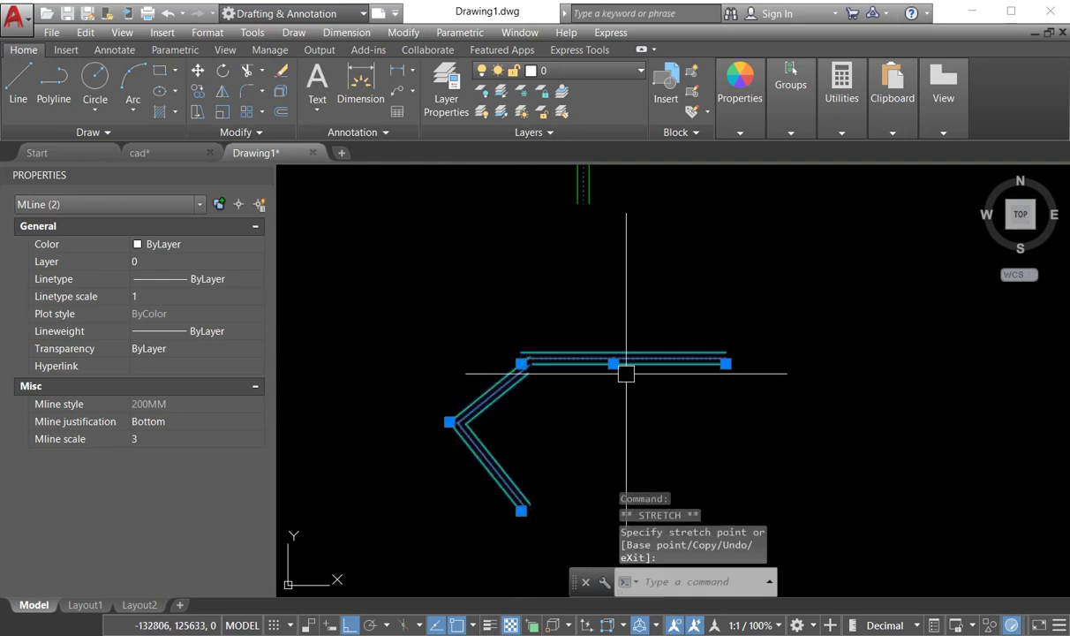
Step: Stretch the horizontal arm's middle vertex downward into a deep V and deselect both multilines
left_click(613, 363)
left_click(610, 425)
scroll(609, 296, "down", 4)
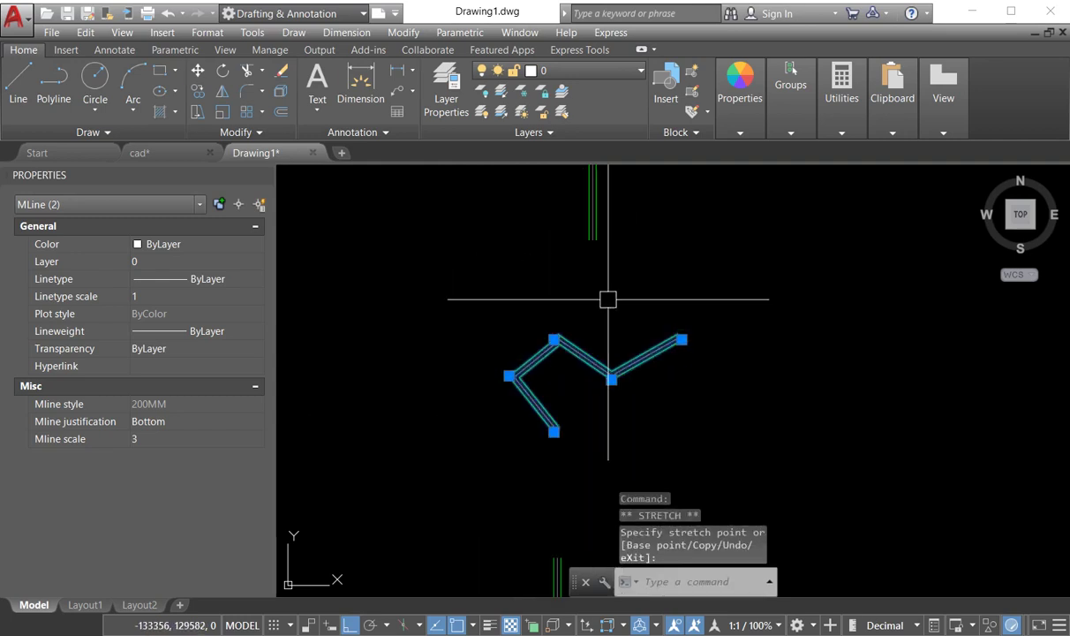
scroll(568, 342, "up", 4)
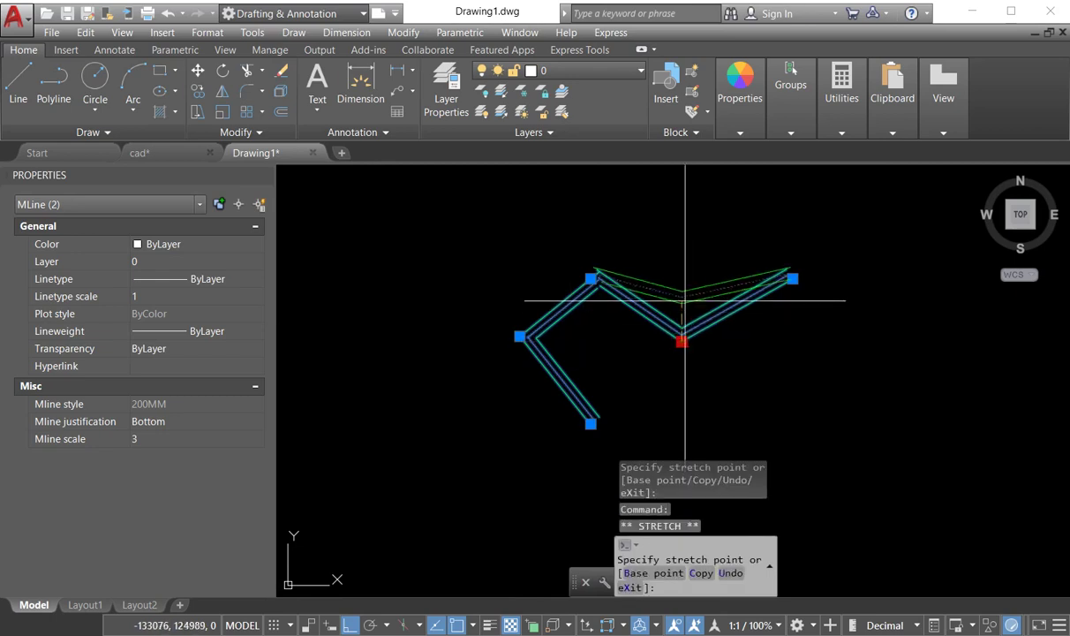
left_click(681, 377)
left_click(682, 377)
left_click(681, 377)
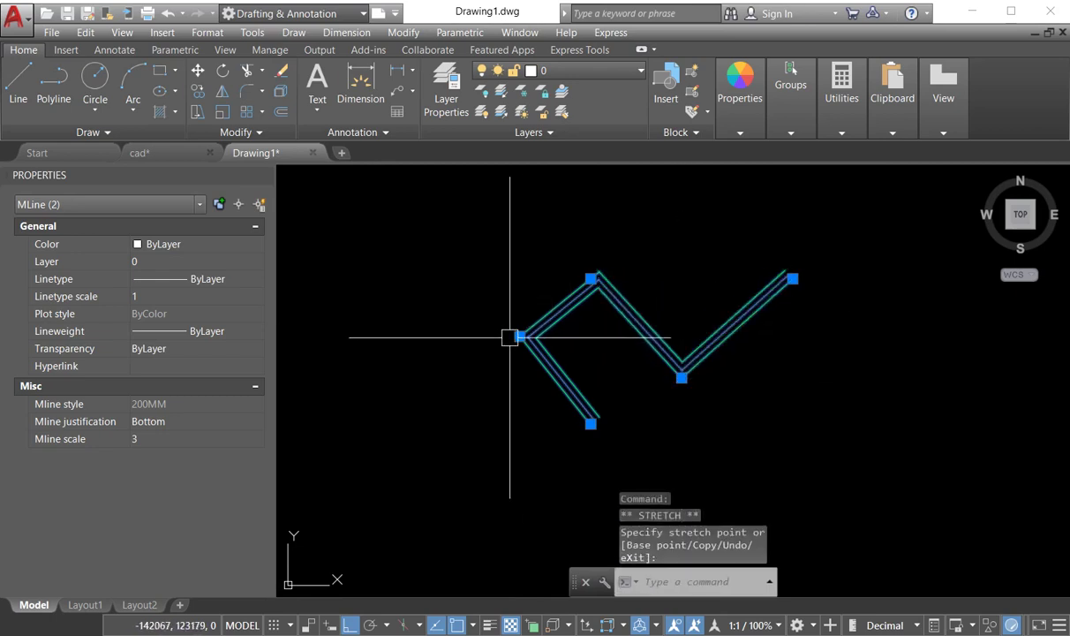
key("Escape")
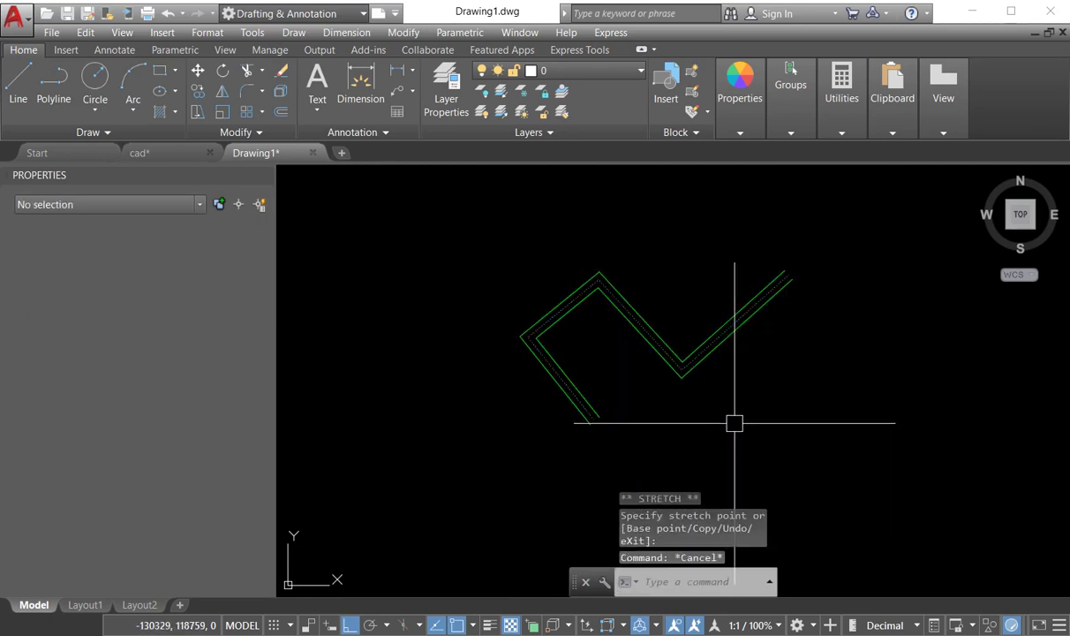
Step: Open the Multilines Edit Tools dialog, examine the remaining tools such as Delete Vertex, and close it
scroll(547, 282, "down", 2)
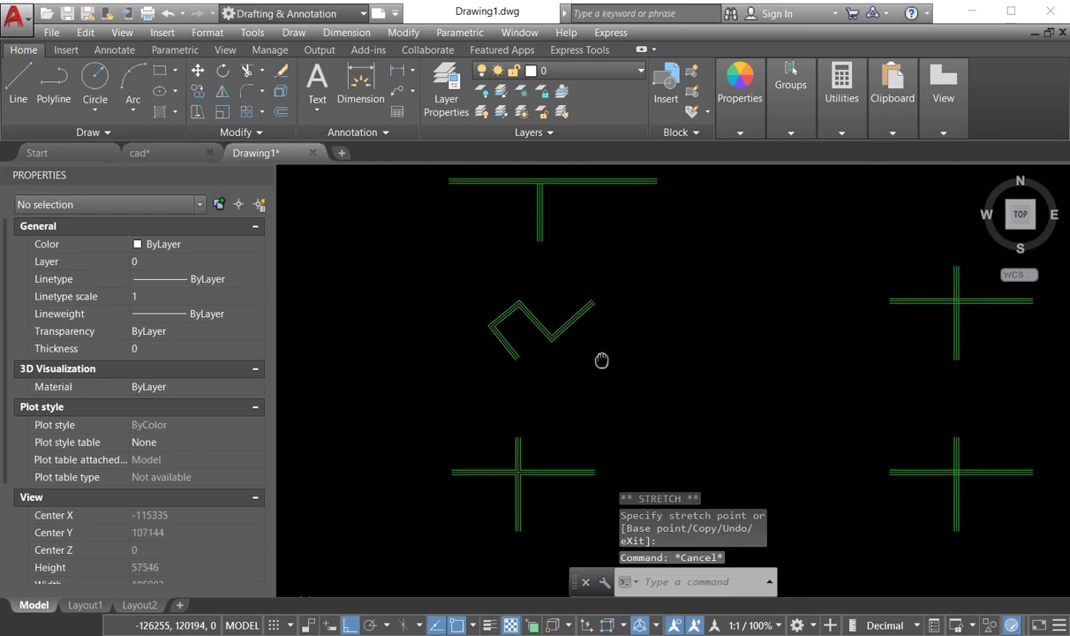
type("ml")
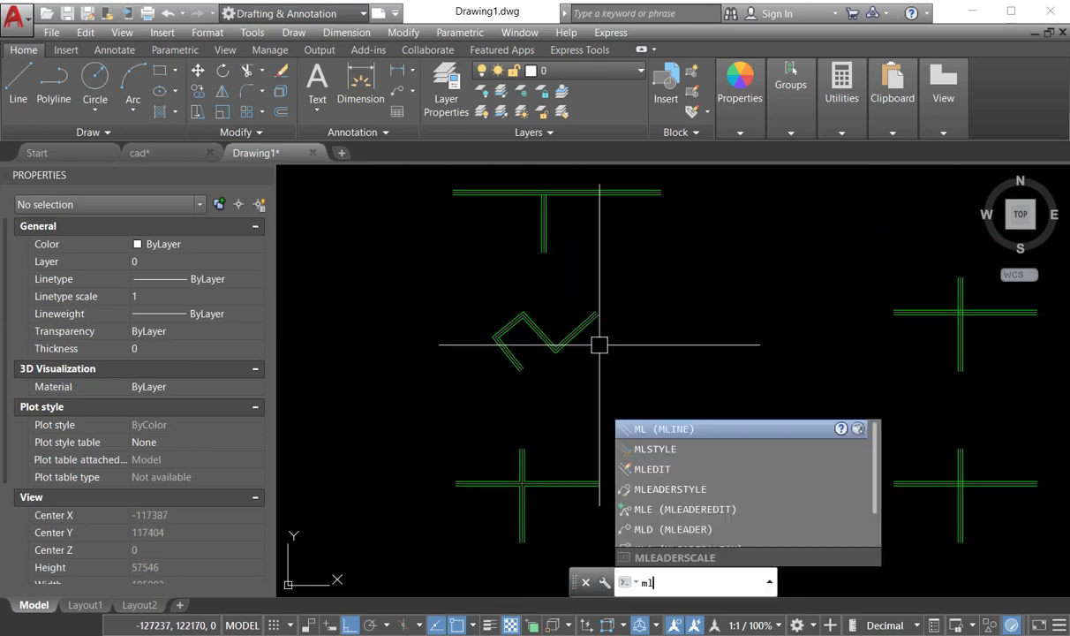
left_click(652, 469)
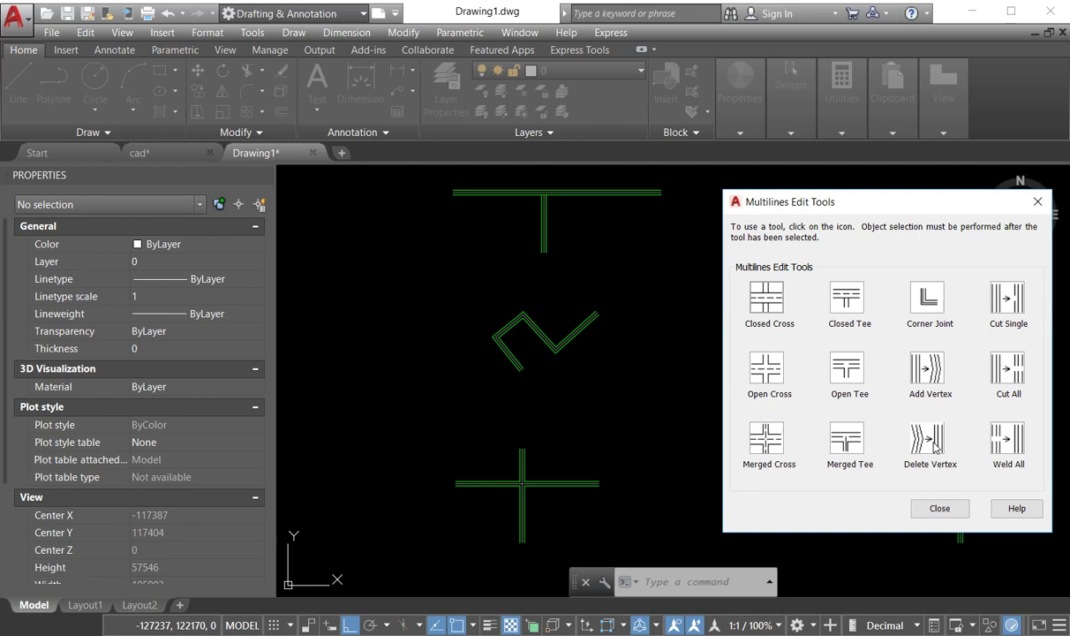
left_click(934, 508)
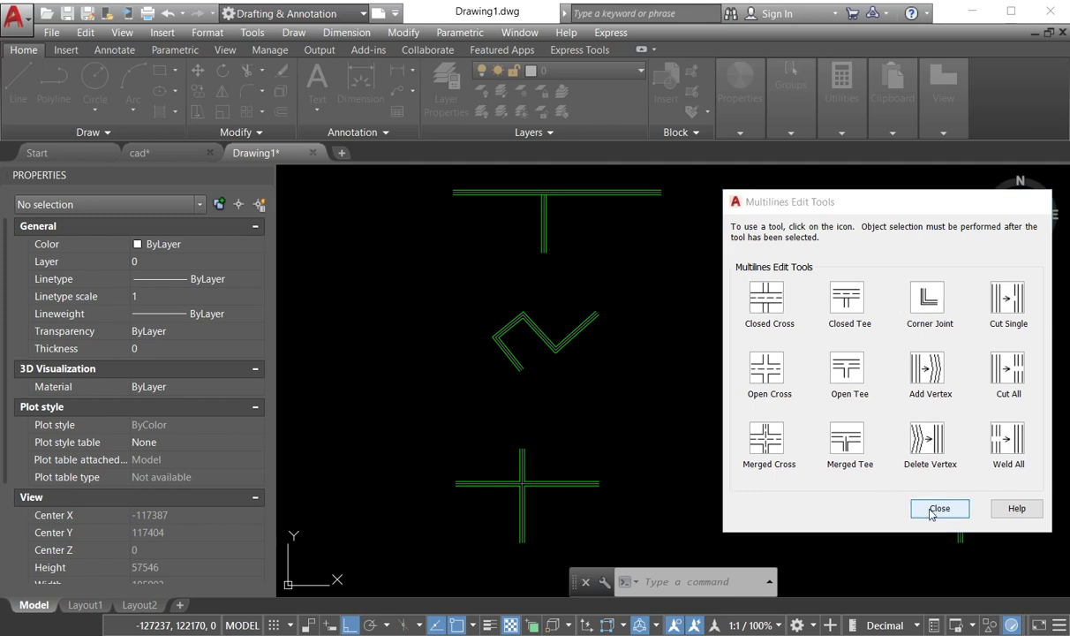